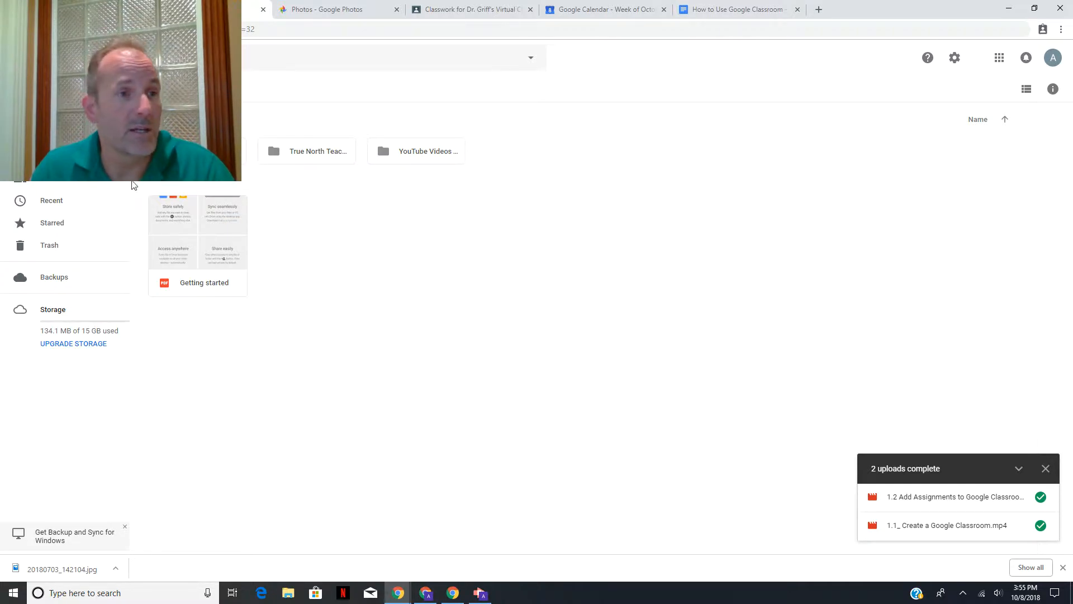
- Create a new folder named "Forms Lessons" in My Drive
{"action": "left_click", "coordinate": [38, 90]}
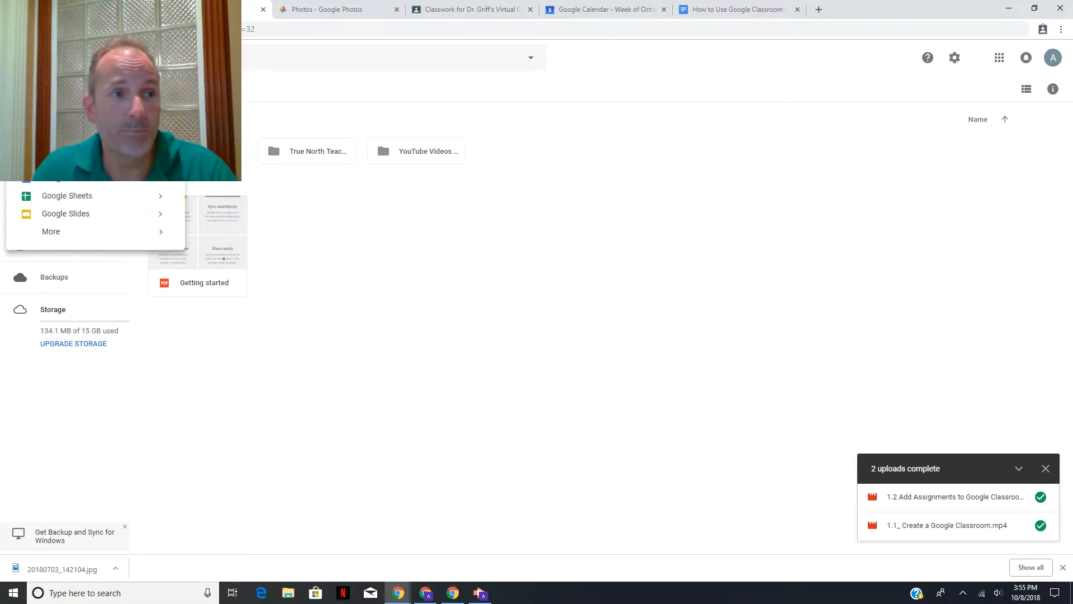
{"action": "left_click", "coordinate": [55, 107]}
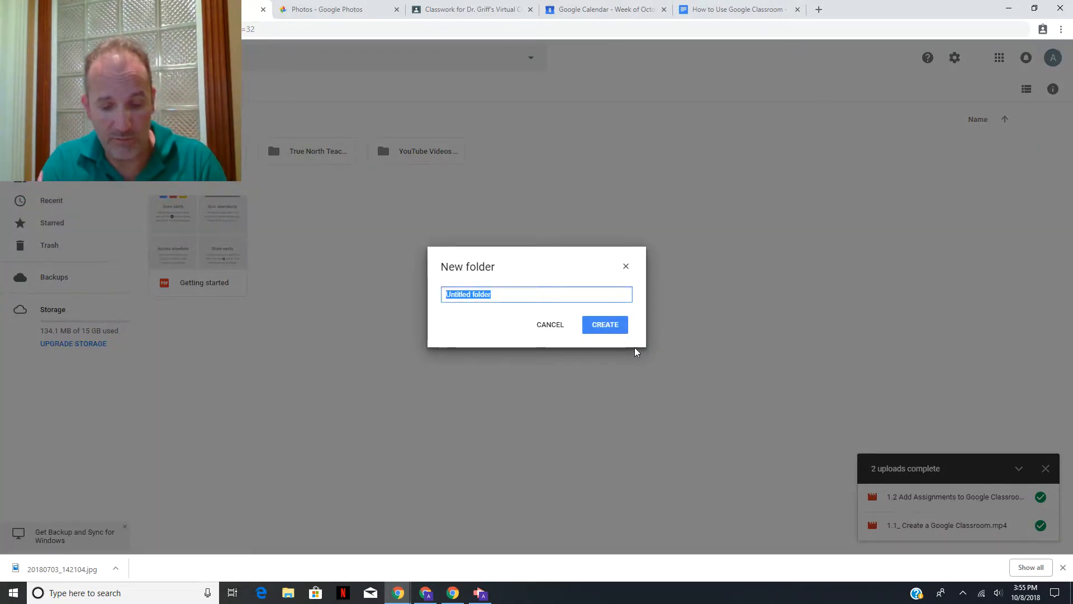
{"action": "type", "text": "Forms Le"}
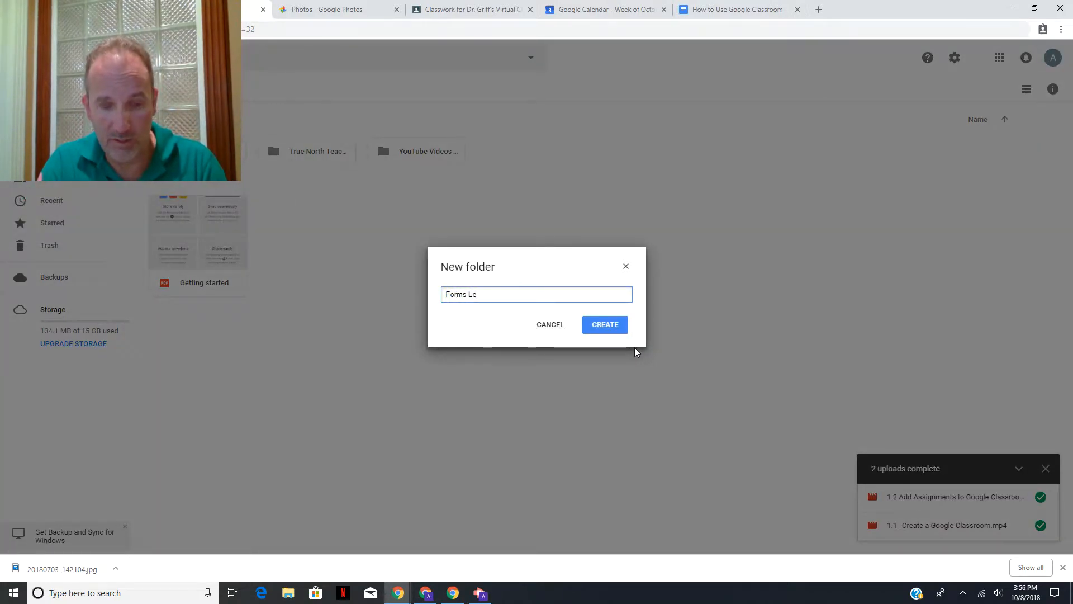
{"action": "type", "text": "ssons"}
{"action": "left_click", "coordinate": [617, 327]}
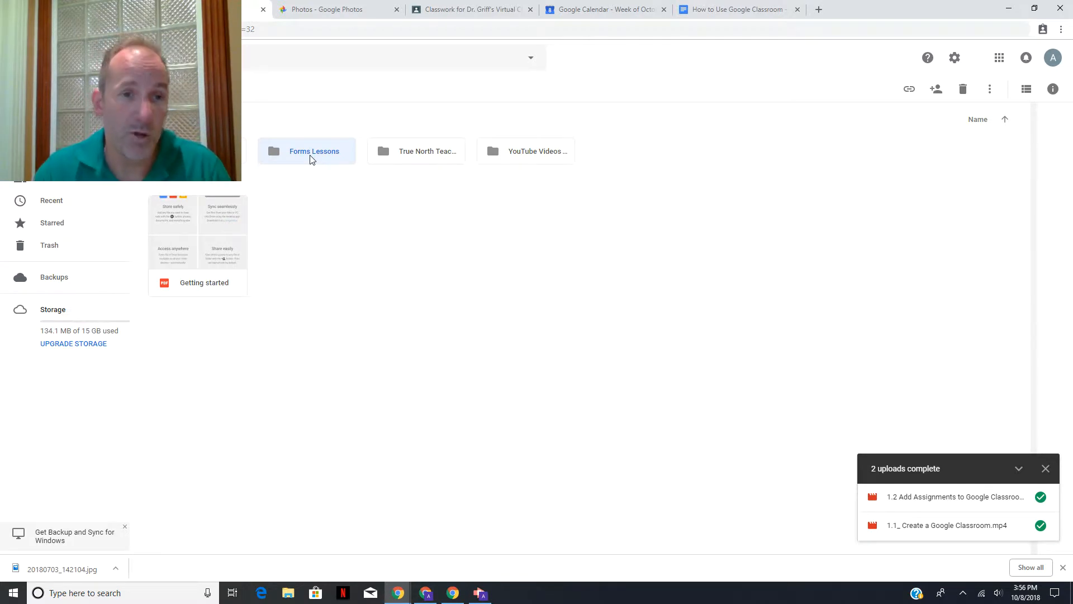
- Look into the Forms Lessons folder, return to My Drive and create a new blank Google Form there
{"action": "double_click", "coordinate": [324, 160]}
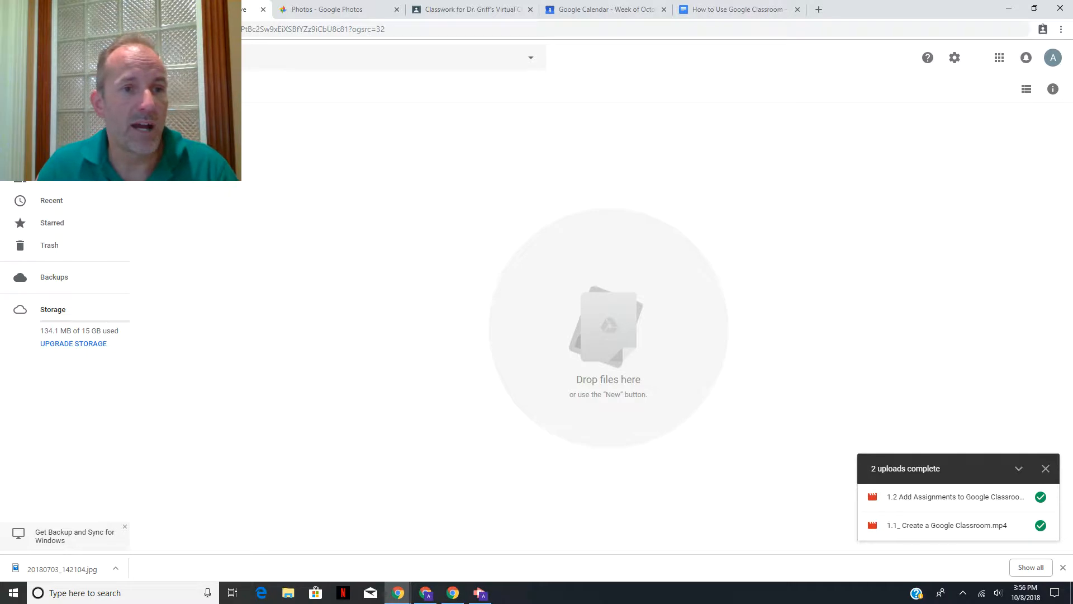
{"action": "left_click", "coordinate": [166, 89]}
{"action": "left_click", "coordinate": [166, 88]}
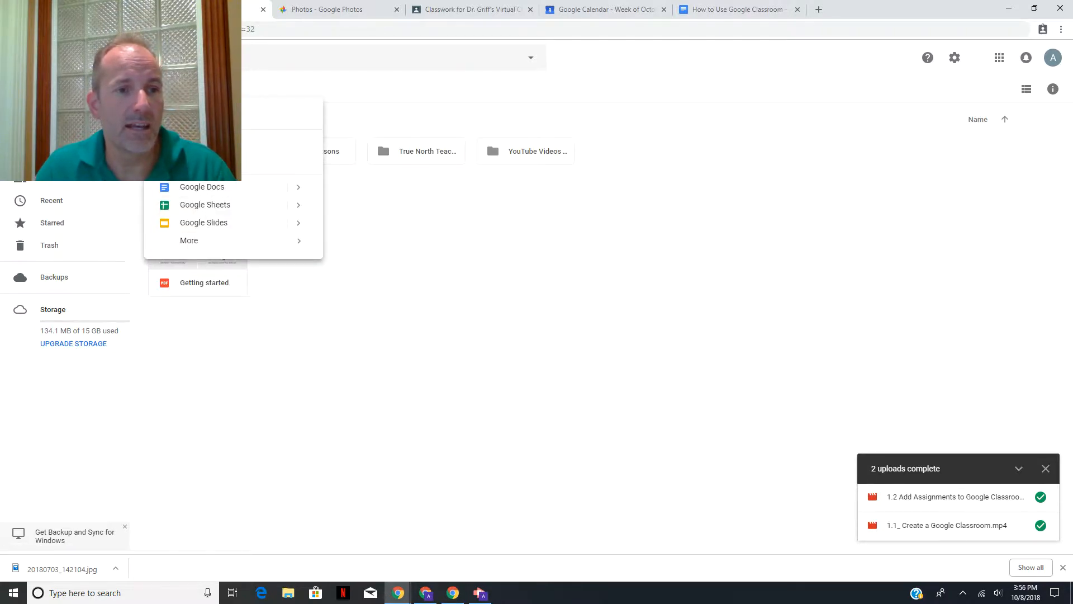
{"action": "mouse_move", "coordinate": [216, 244]}
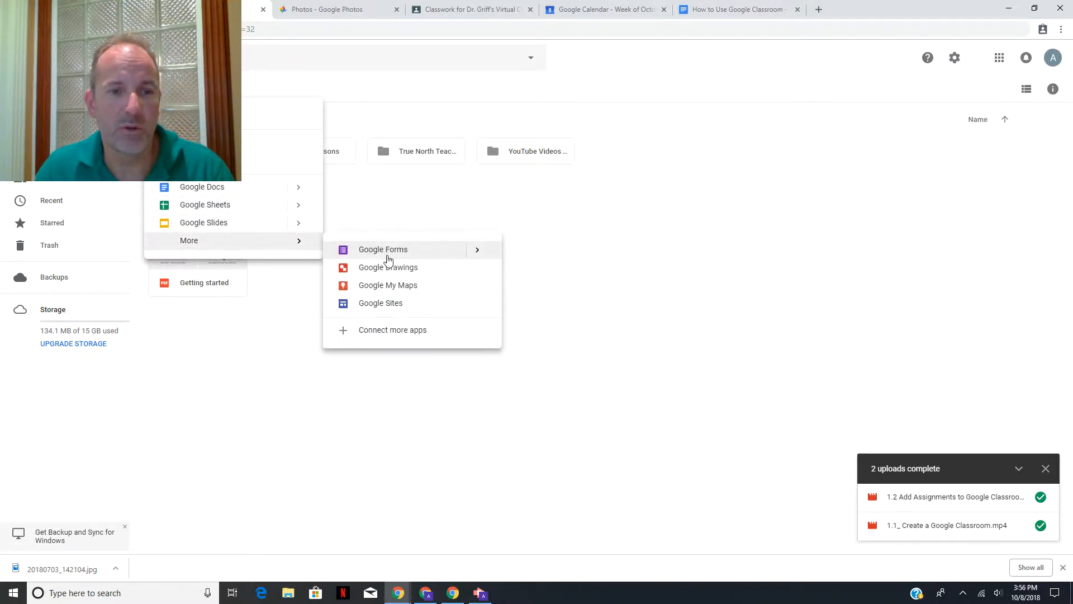
{"action": "left_click", "coordinate": [420, 255]}
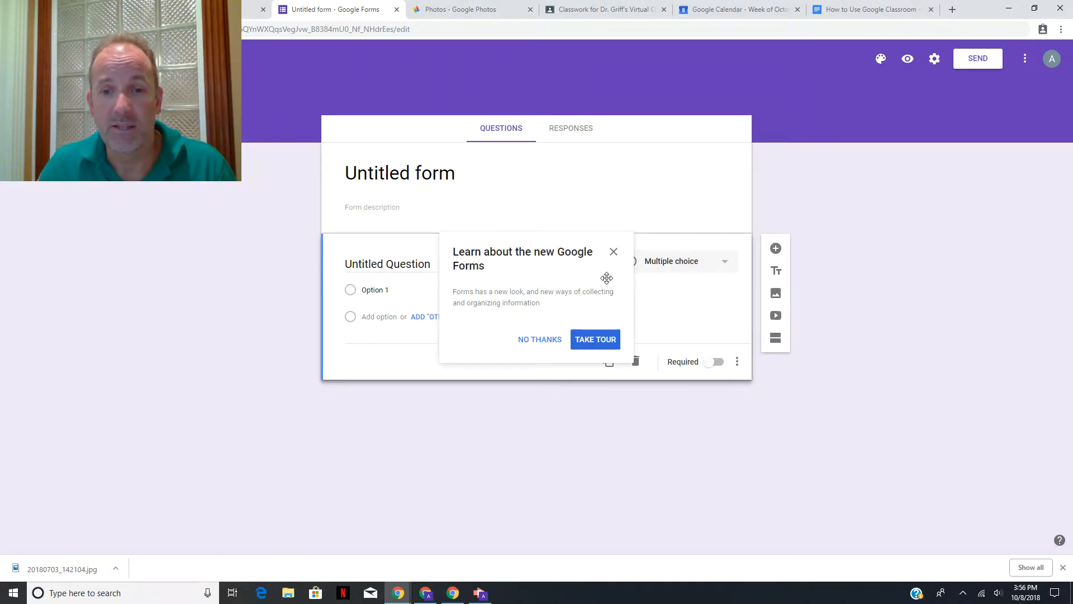
- Decline the introductory tour and title the form "Quiz #1"
{"action": "left_click", "coordinate": [540, 341]}
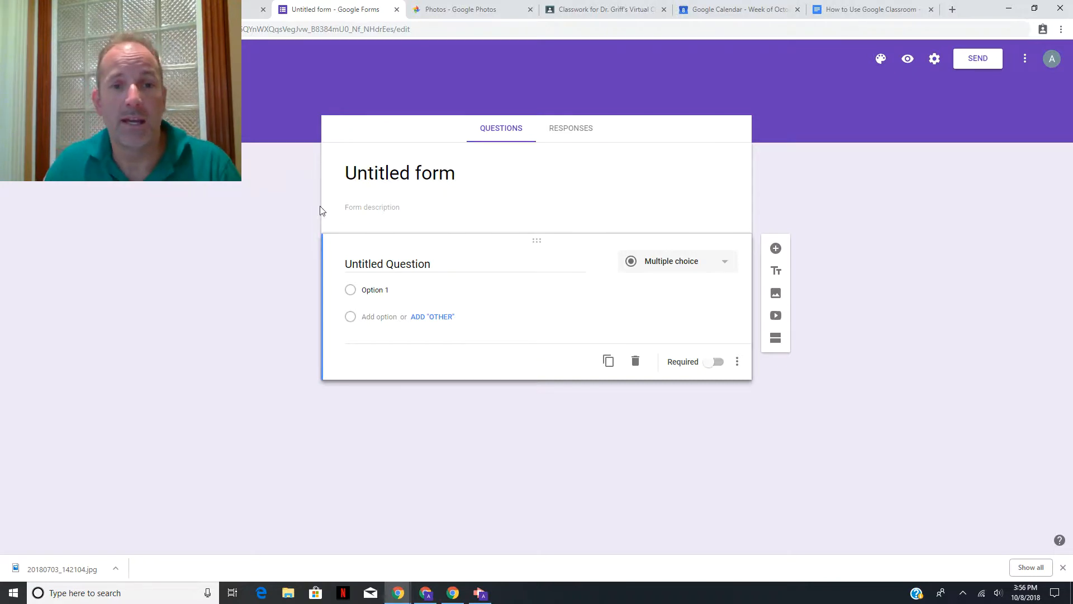
{"action": "left_click", "coordinate": [384, 174]}
{"action": "type", "text": "Quiz #1"}
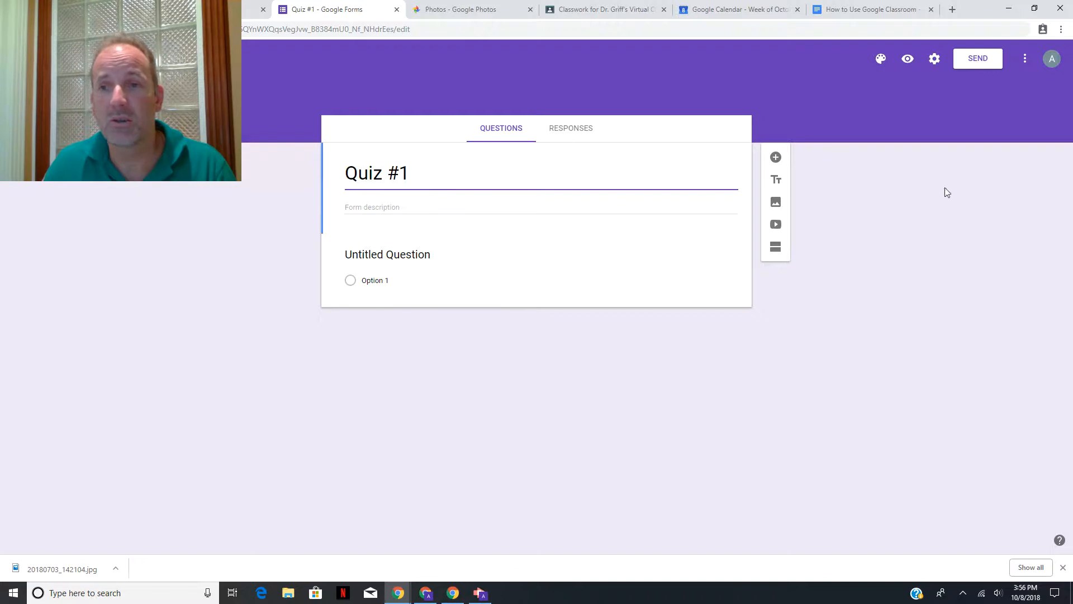
- In the form settings, enable collecting email addresses and showing the progress bar, and try out shuffling the question order before turning it off
{"action": "left_click", "coordinate": [935, 59]}
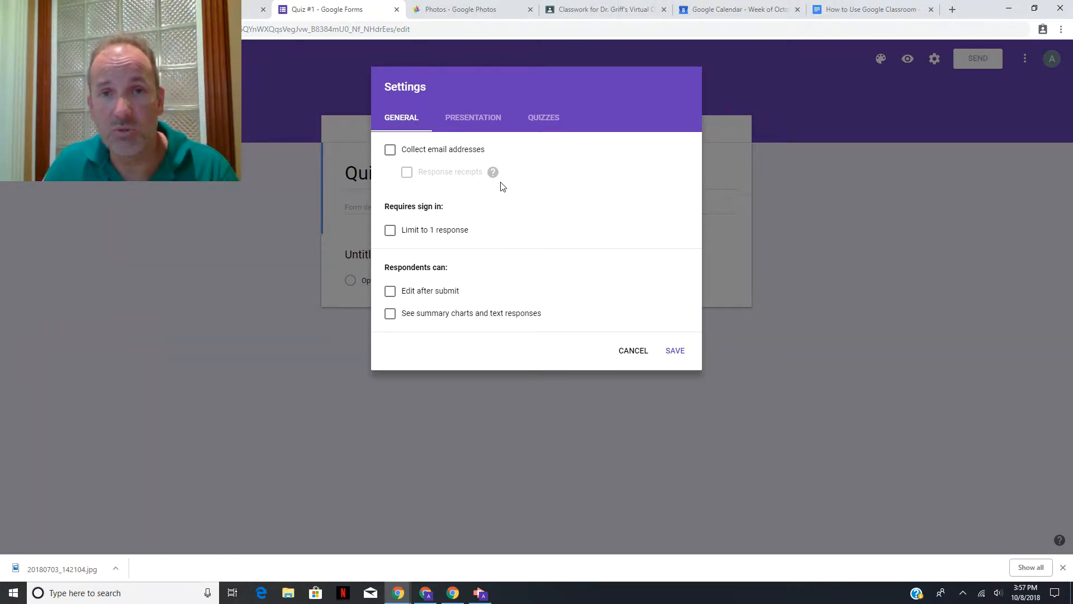
{"action": "left_click", "coordinate": [391, 150]}
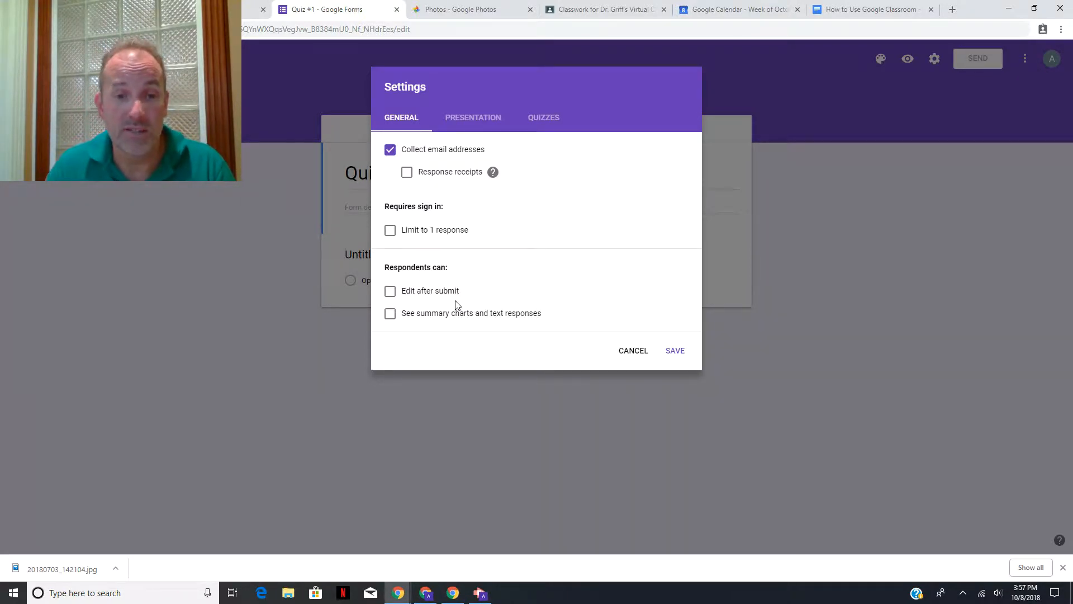
{"action": "left_click", "coordinate": [488, 122]}
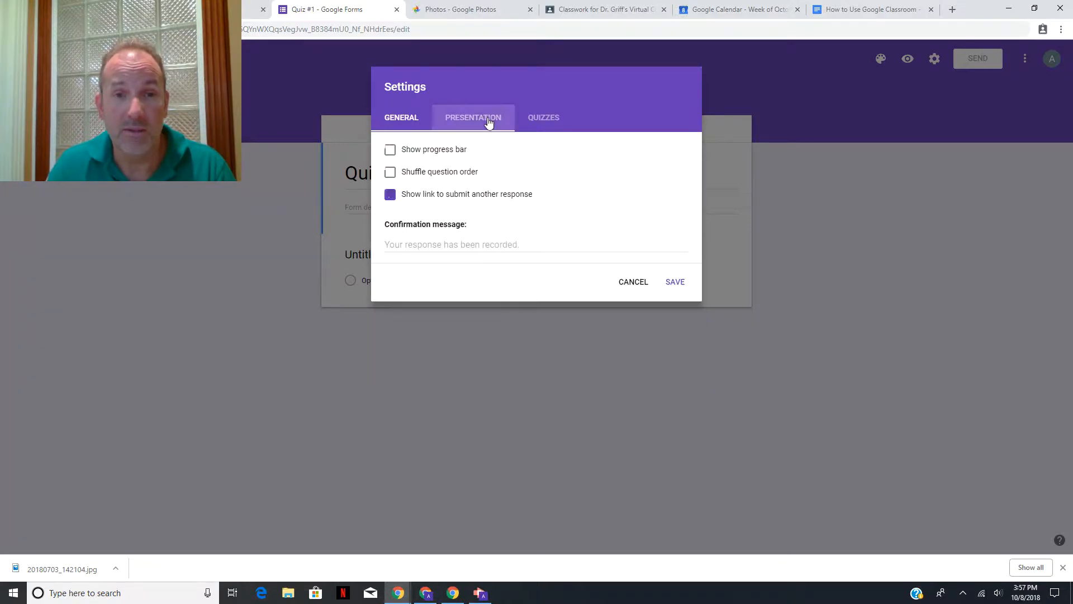
{"action": "left_click", "coordinate": [391, 150]}
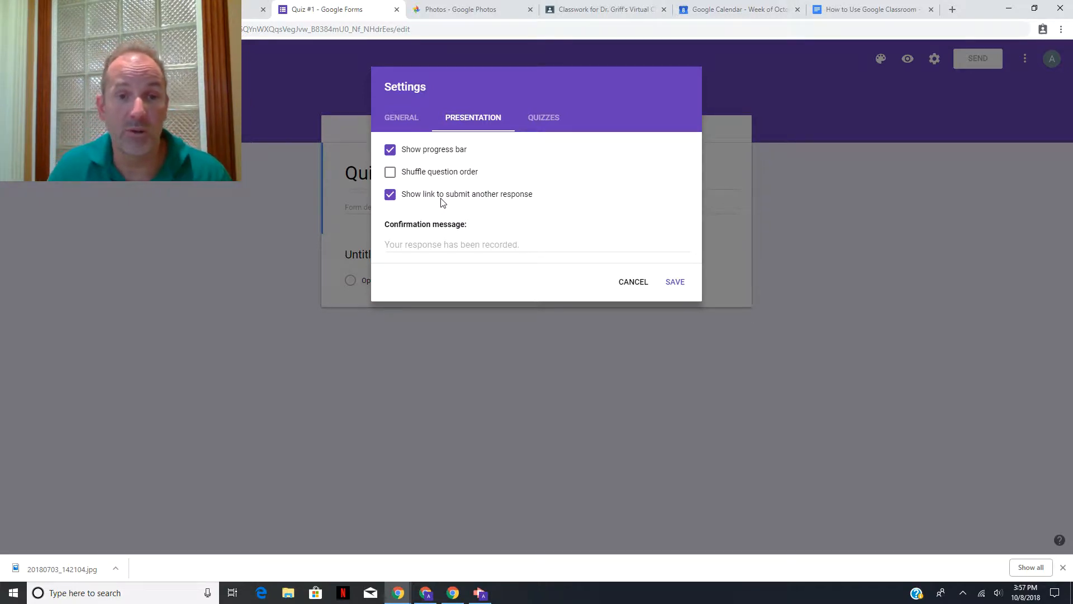
{"action": "left_click", "coordinate": [391, 172]}
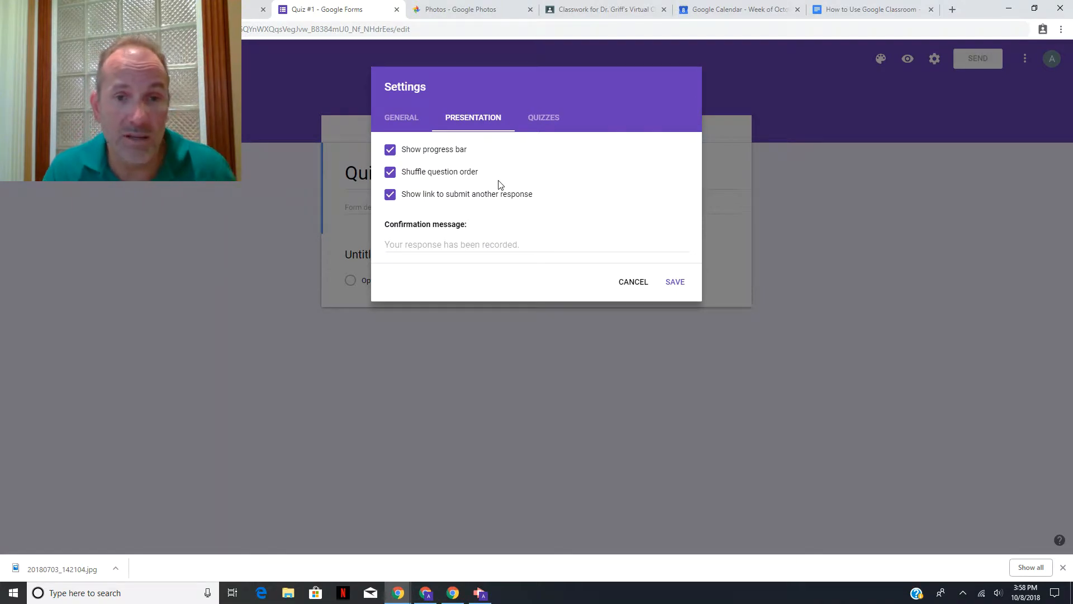
{"action": "left_click", "coordinate": [390, 172]}
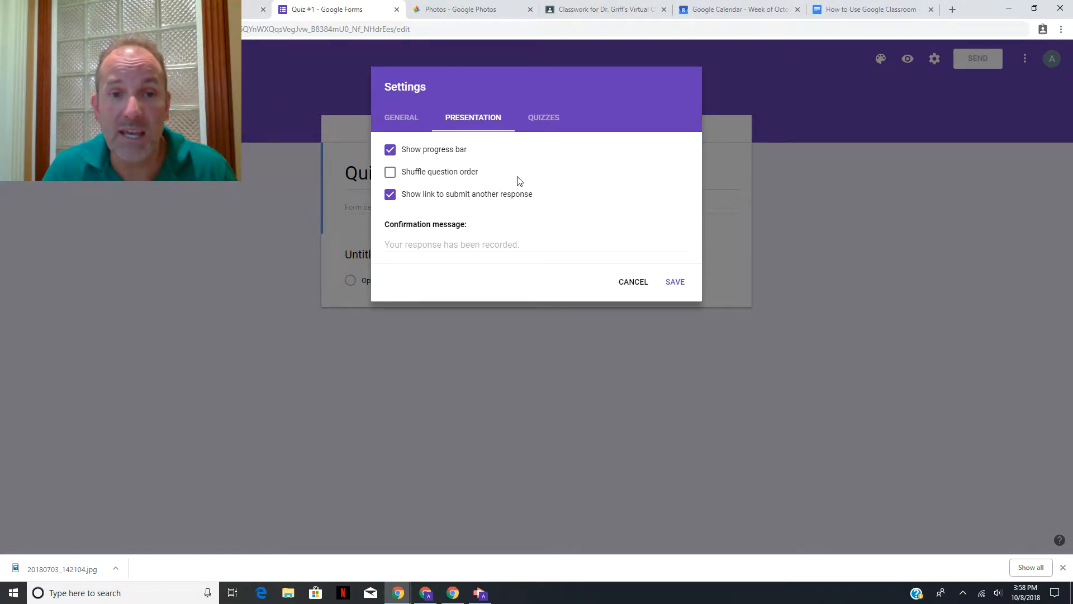
- Turn the form into a quiz and save the settings
{"action": "left_click", "coordinate": [550, 118]}
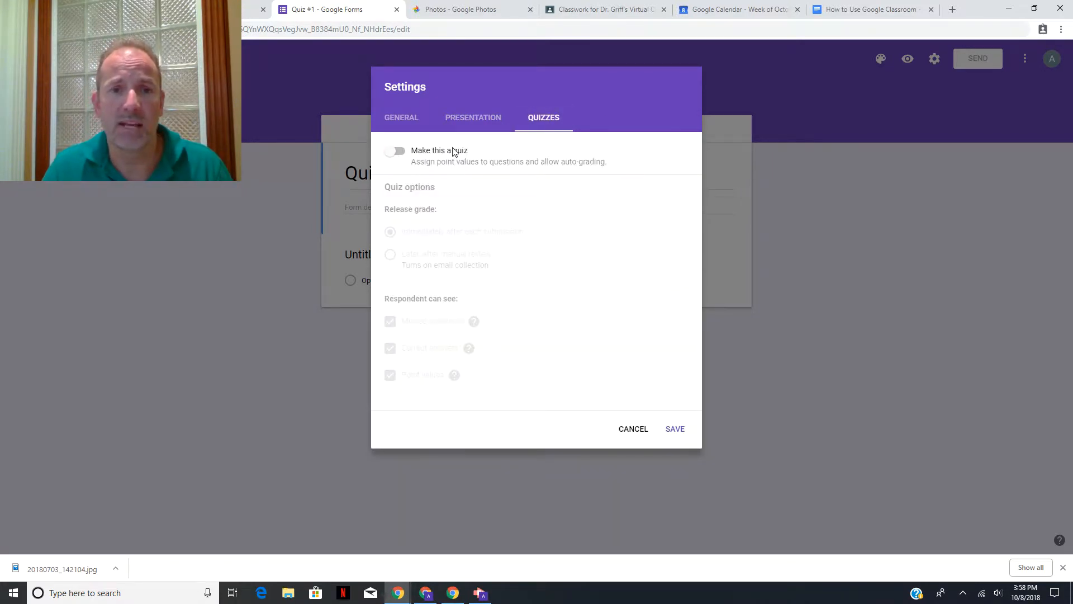
{"action": "left_click", "coordinate": [398, 153]}
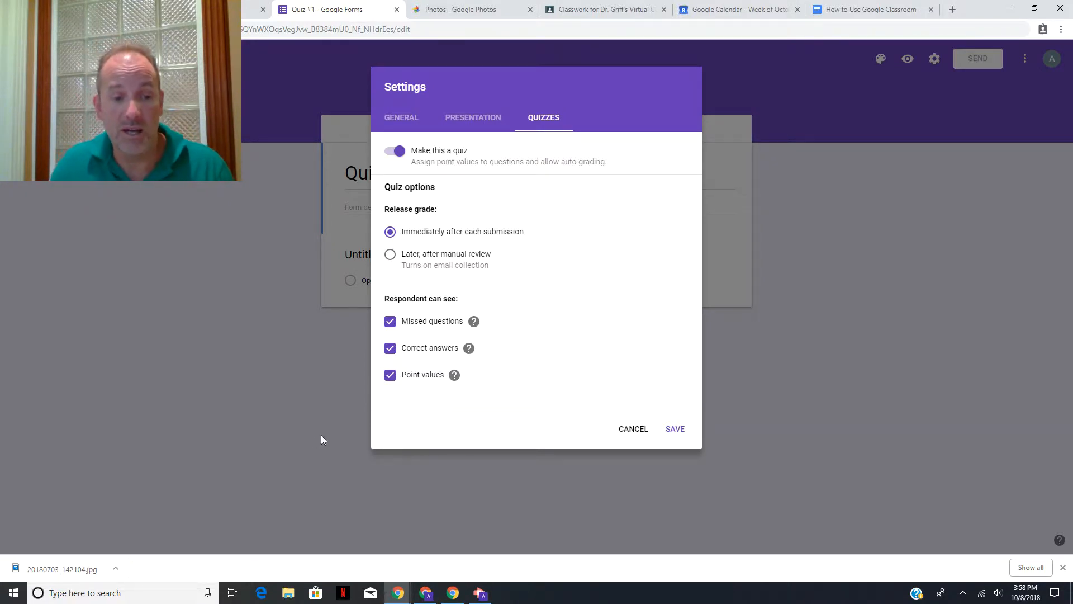
{"action": "left_click", "coordinate": [675, 429]}
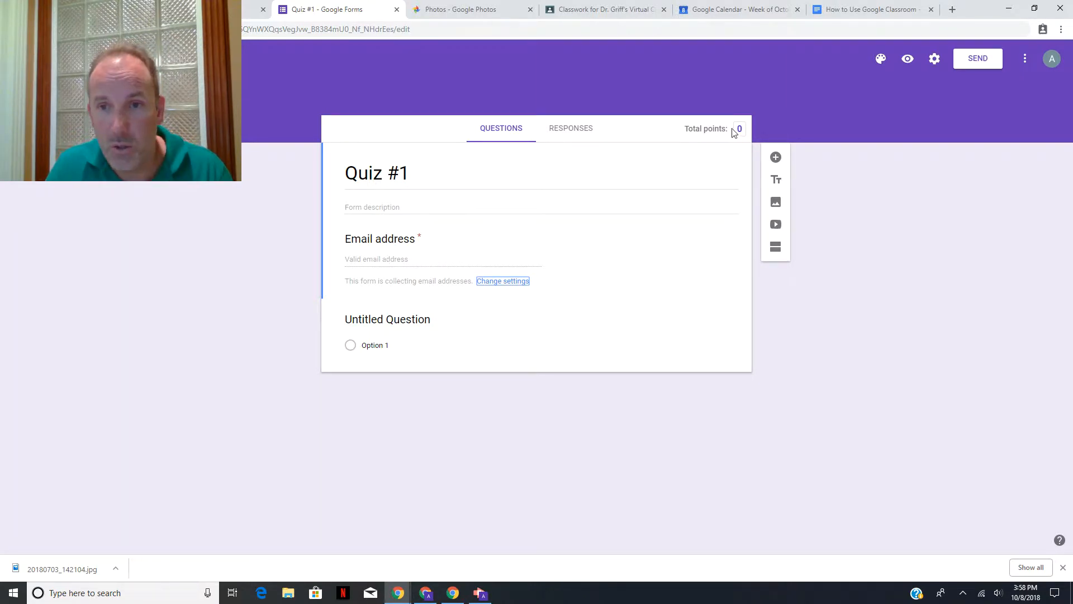
- Disable collecting email addresses in the form settings and save the change
{"action": "left_click", "coordinate": [935, 60]}
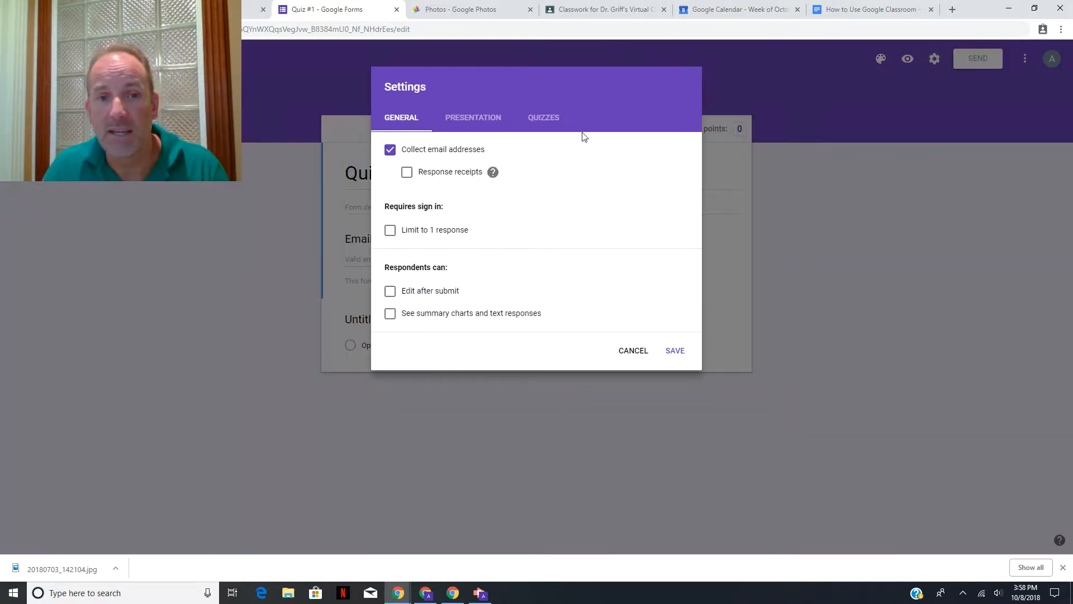
{"action": "left_click", "coordinate": [390, 151]}
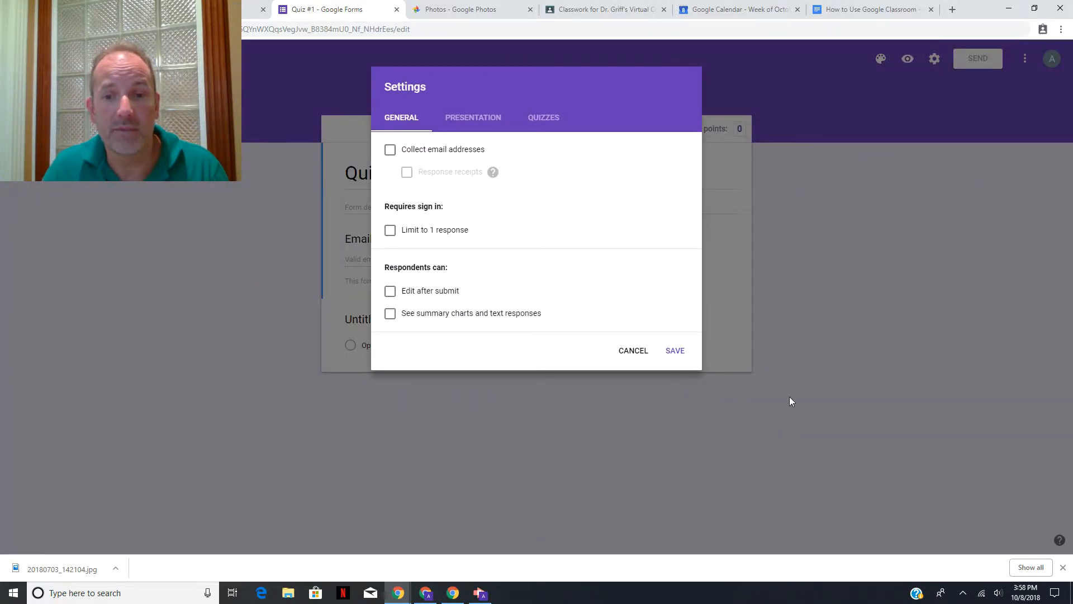
{"action": "left_click", "coordinate": [681, 352]}
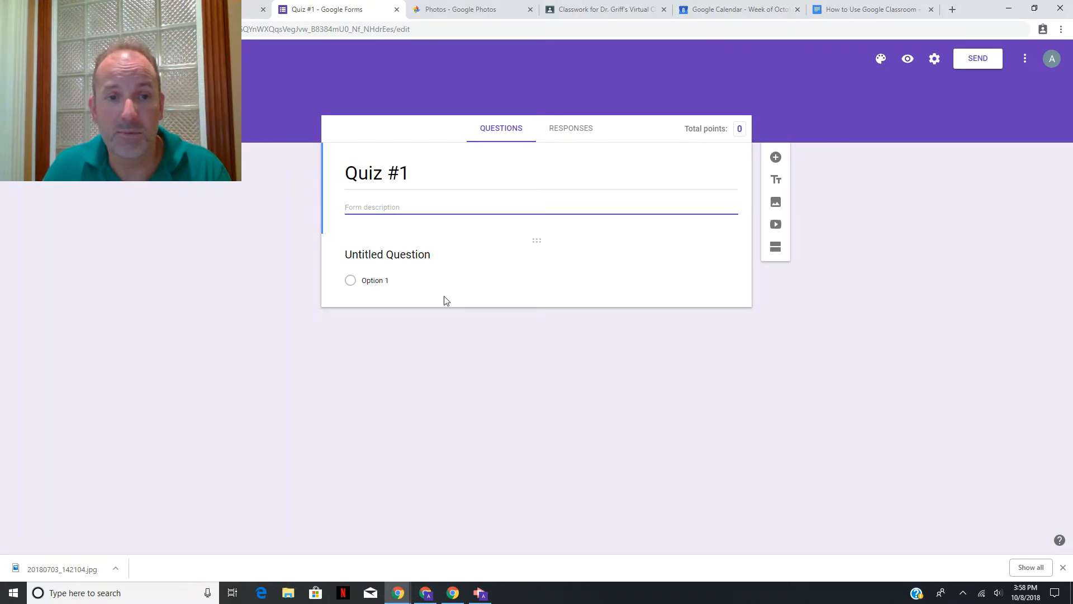
- Write the first question as "Is Google a useful tool for teachers?" and add all the suggested options Yes, No and Maybe
{"action": "left_click", "coordinate": [370, 257]}
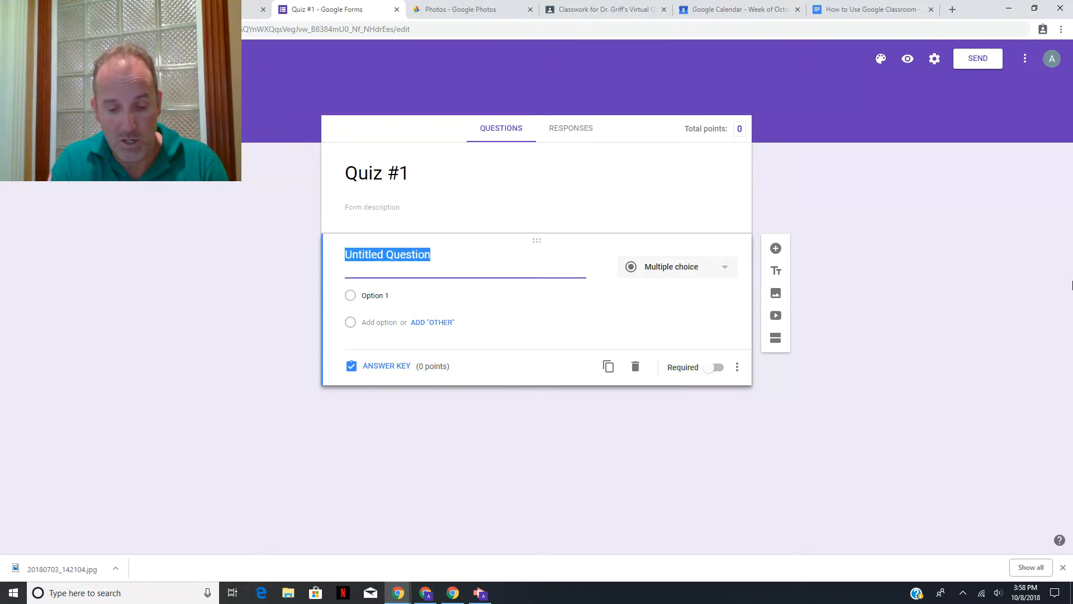
{"action": "type", "text": "Is Google a usefule"}
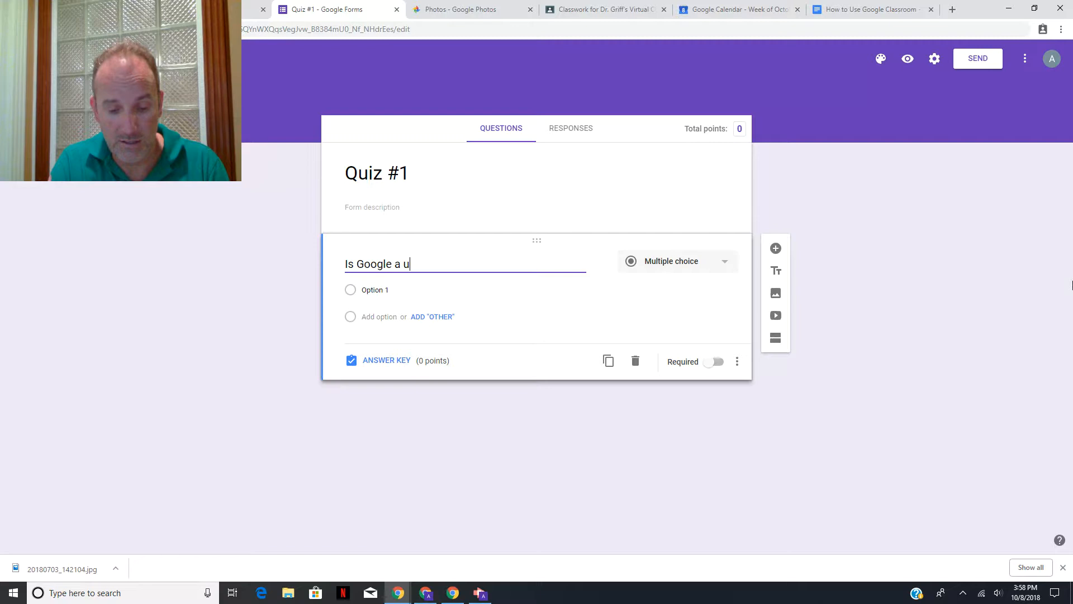
{"action": "key", "text": "BackSpace"}
{"action": "key", "text": "BackSpace"}
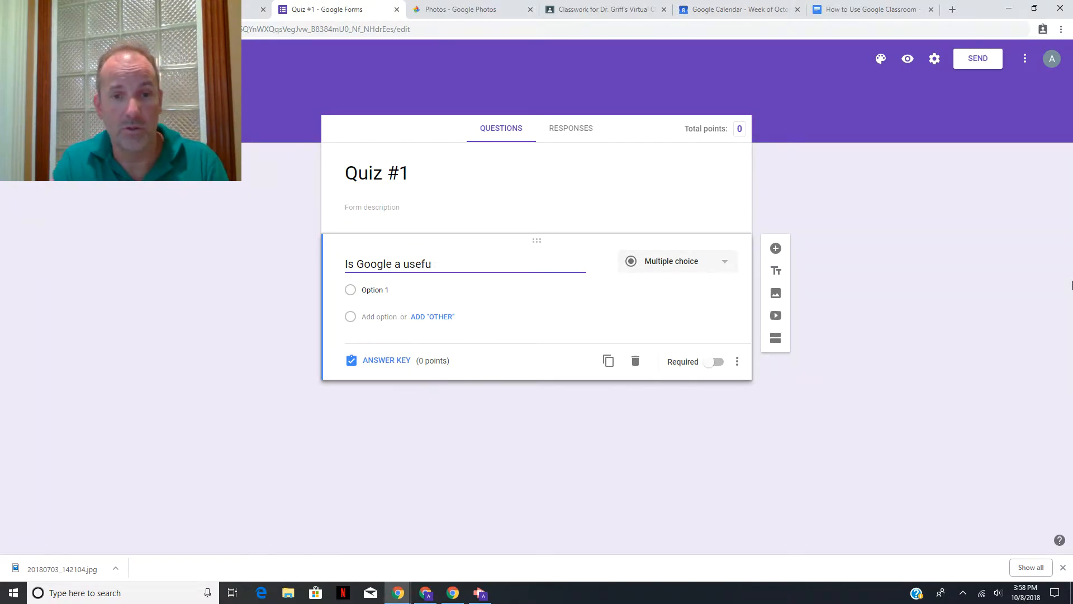
{"action": "type", "text": "l t"}
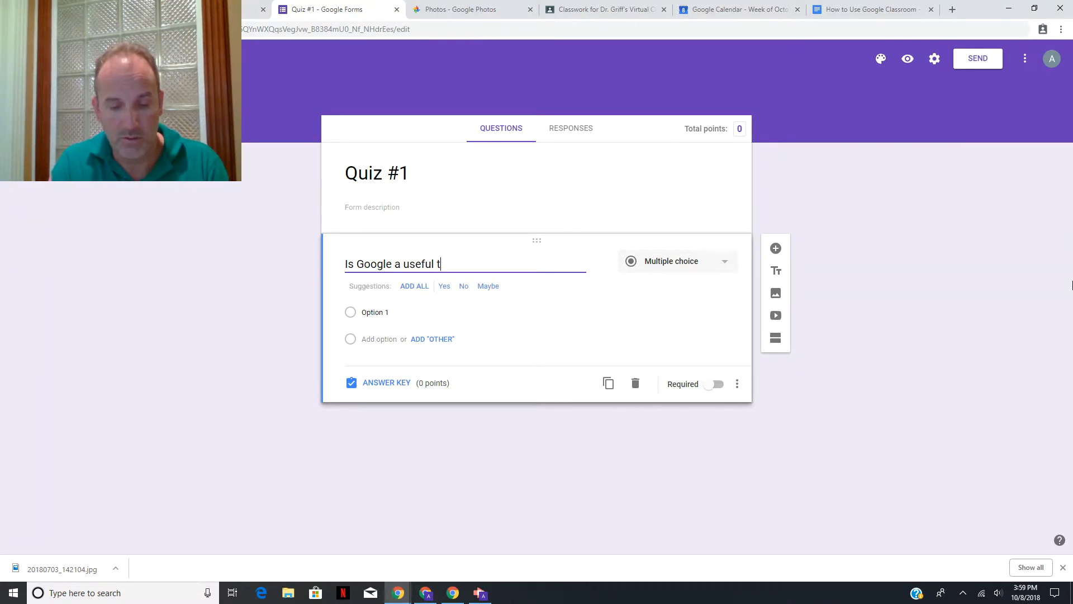
{"action": "type", "text": "ool for teachers?"}
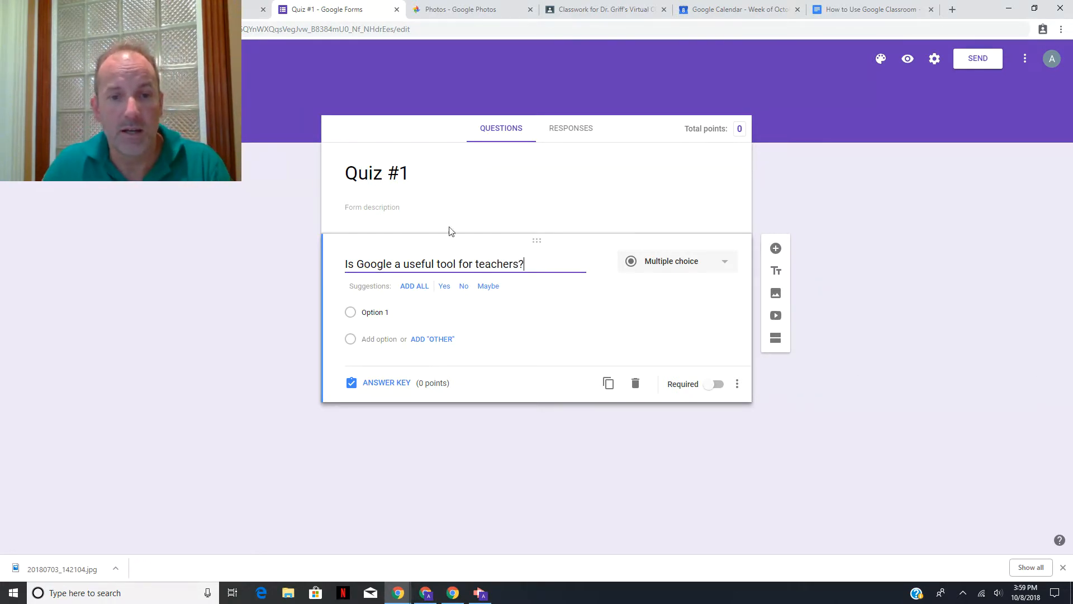
{"action": "left_click", "coordinate": [408, 287]}
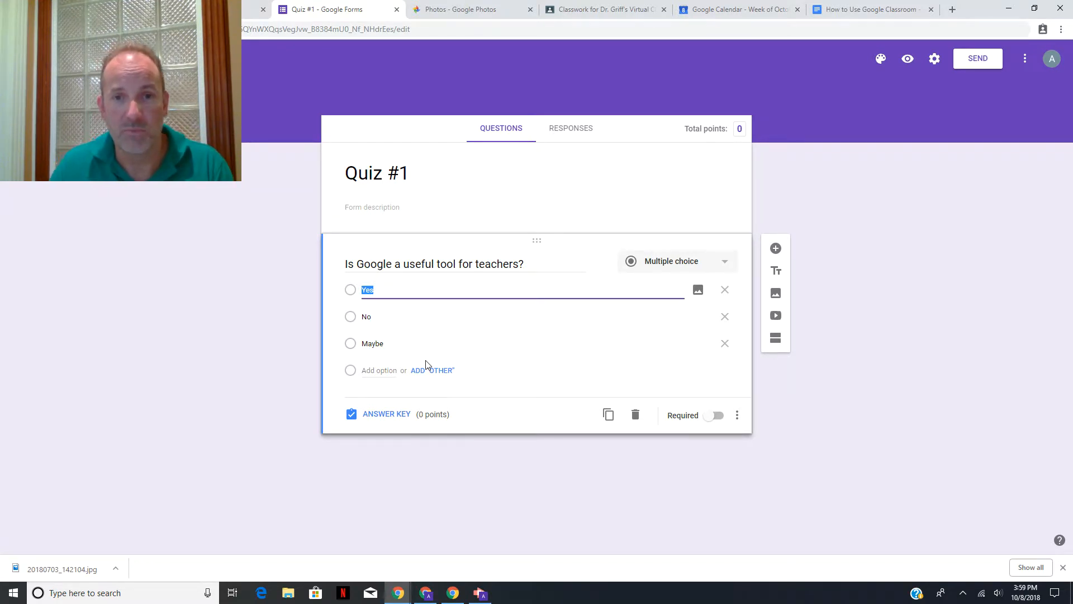
- In the first question's answer key, mark Yes, No and Maybe as correct and set its value to 10 points
{"action": "left_click", "coordinate": [387, 414]}
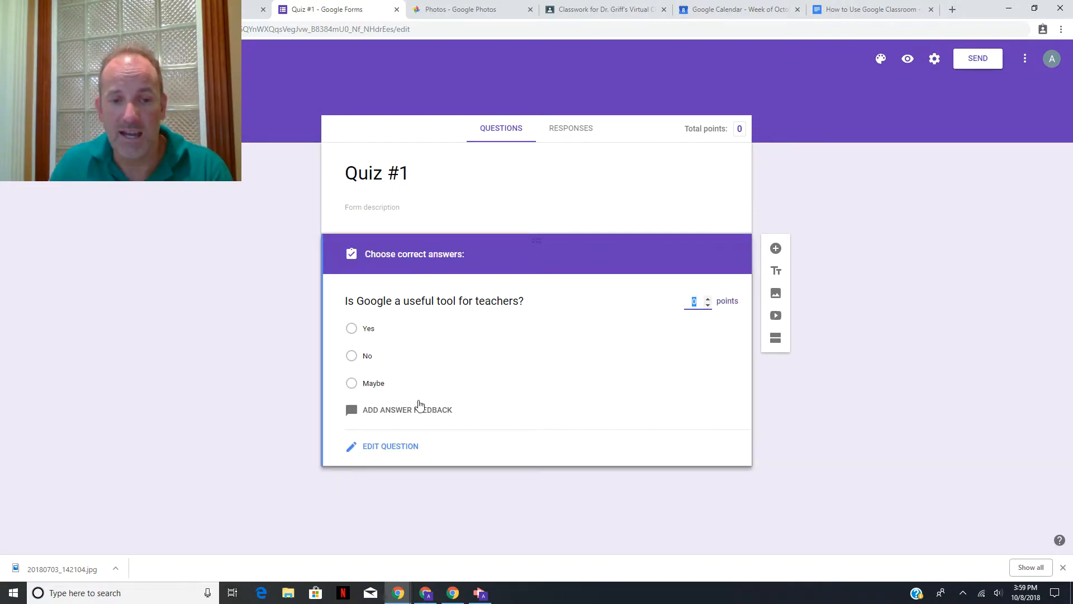
{"action": "left_click", "coordinate": [351, 328]}
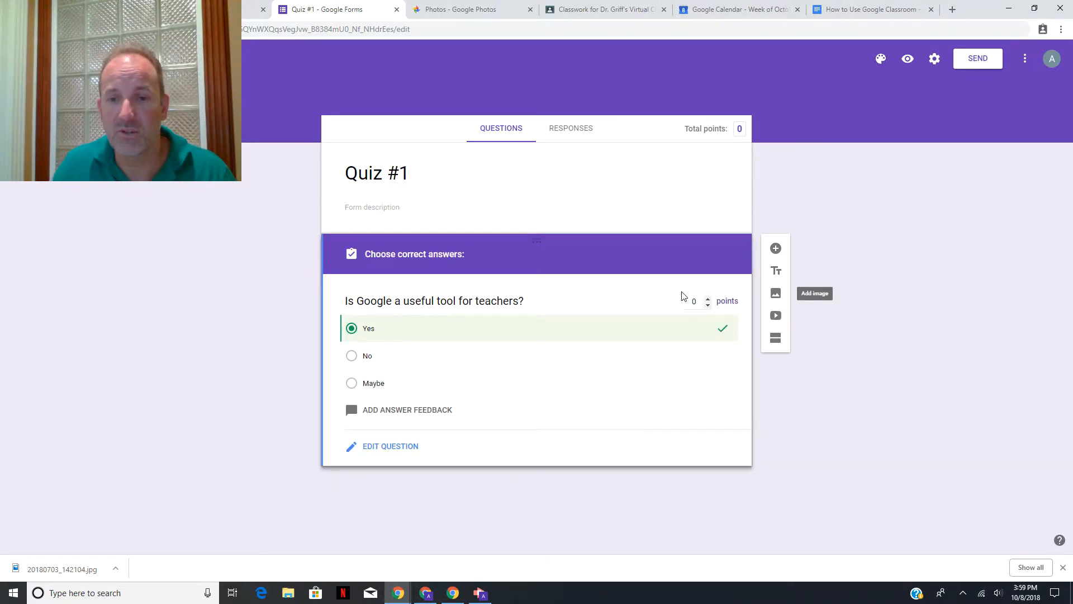
{"action": "left_click", "coordinate": [694, 301]}
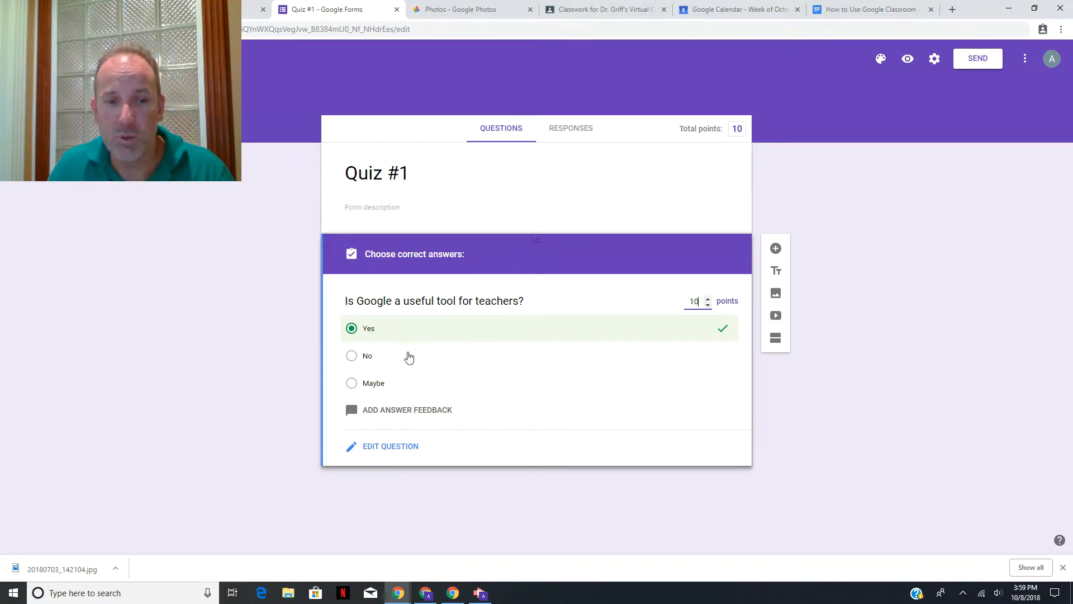
{"action": "left_click", "coordinate": [351, 355]}
{"action": "left_click", "coordinate": [351, 383]}
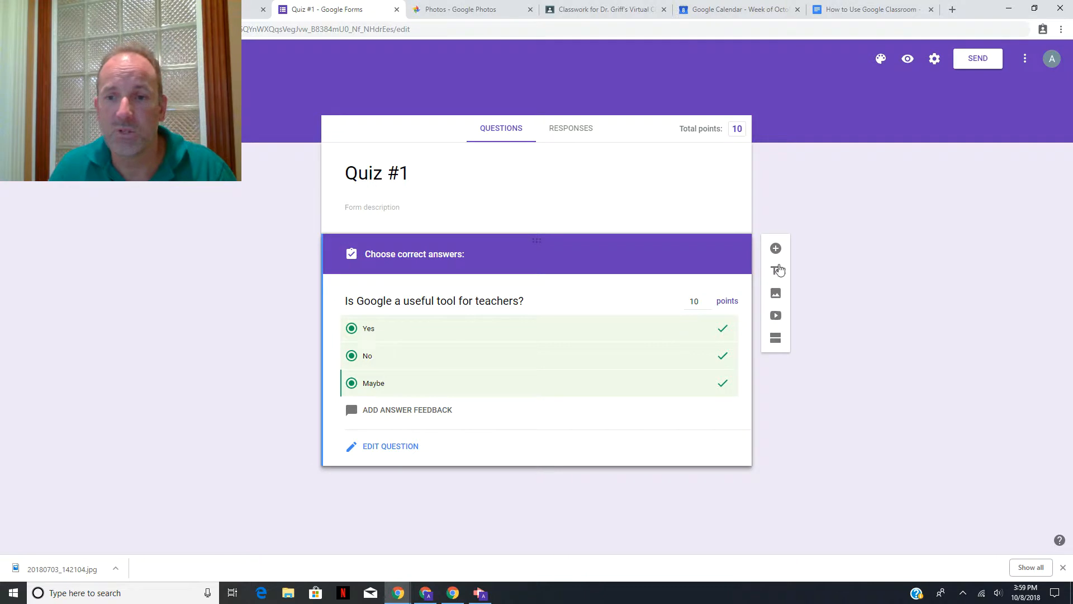
- Add a second multiple-choice question reading "On what day is Halloween?" below the first question
{"action": "left_click", "coordinate": [776, 248]}
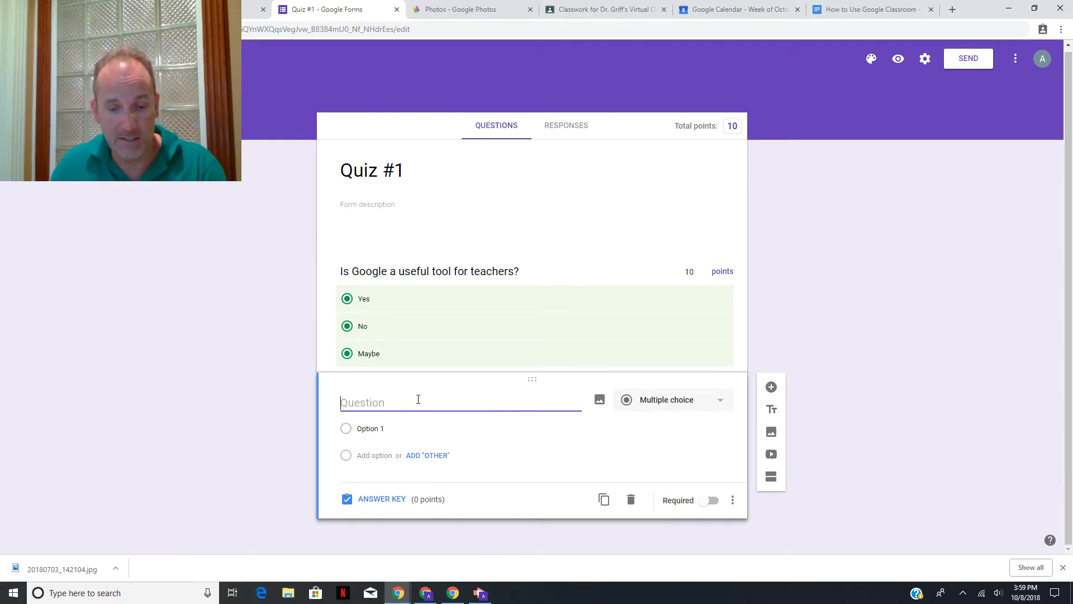
{"action": "type", "text": "On "}
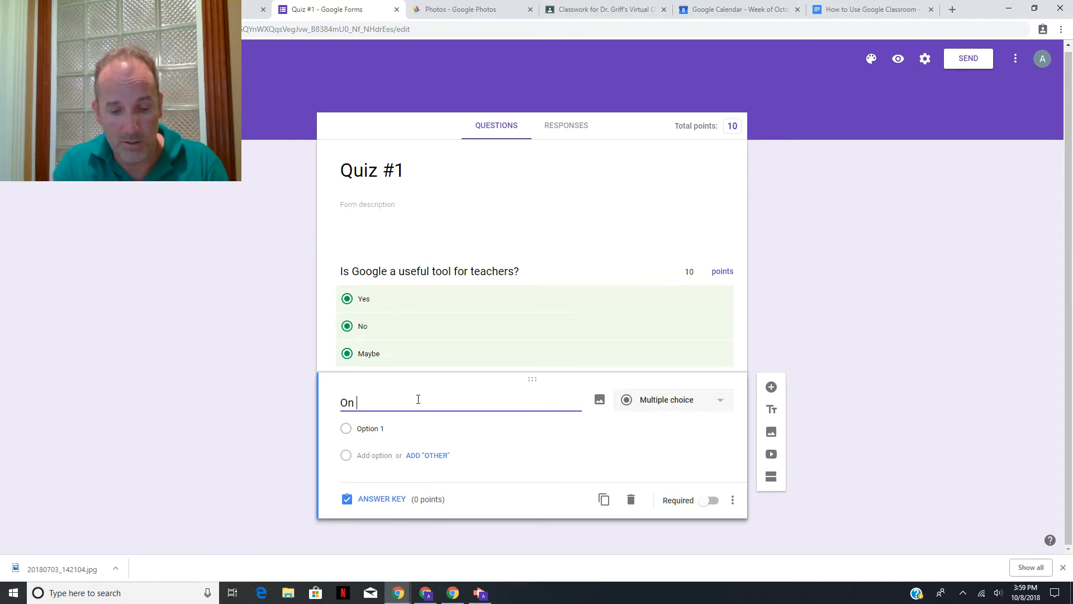
{"action": "type", "text": "what day"}
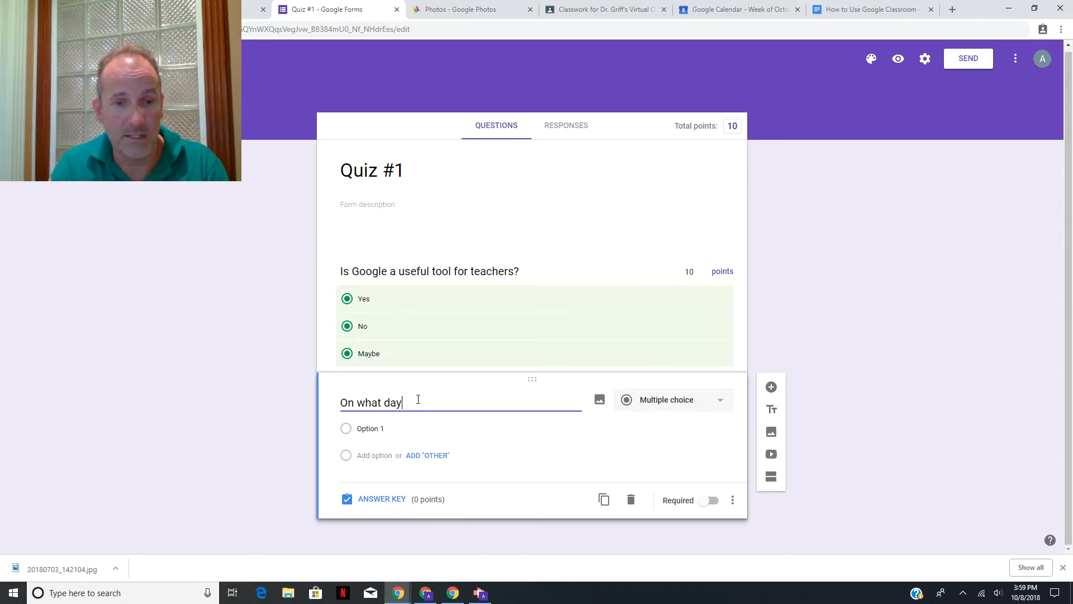
{"action": "type", "text": " is Hallowee"}
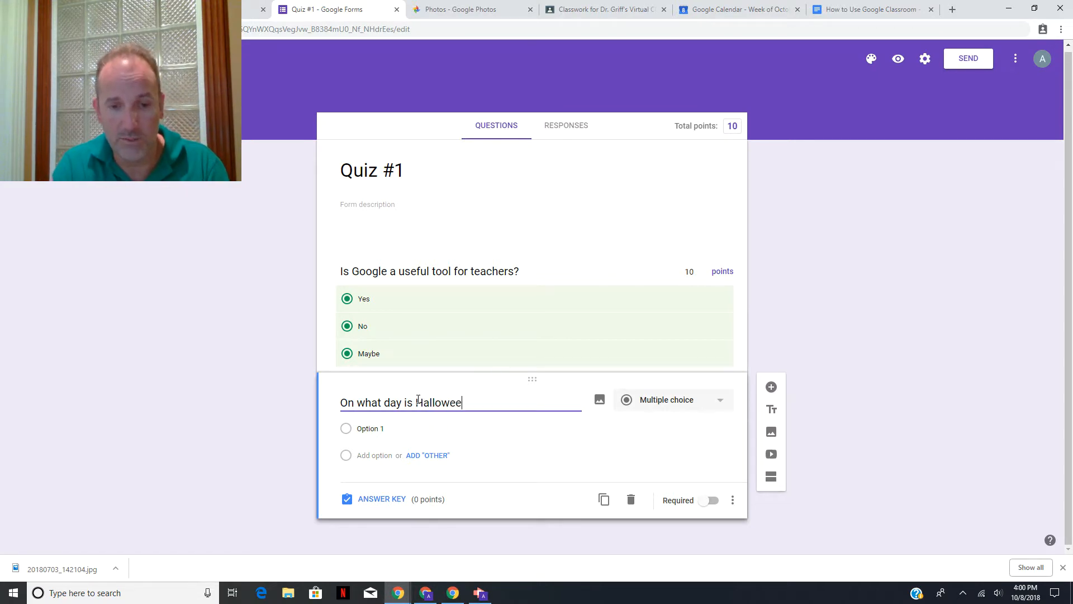
{"action": "type", "text": "n?"}
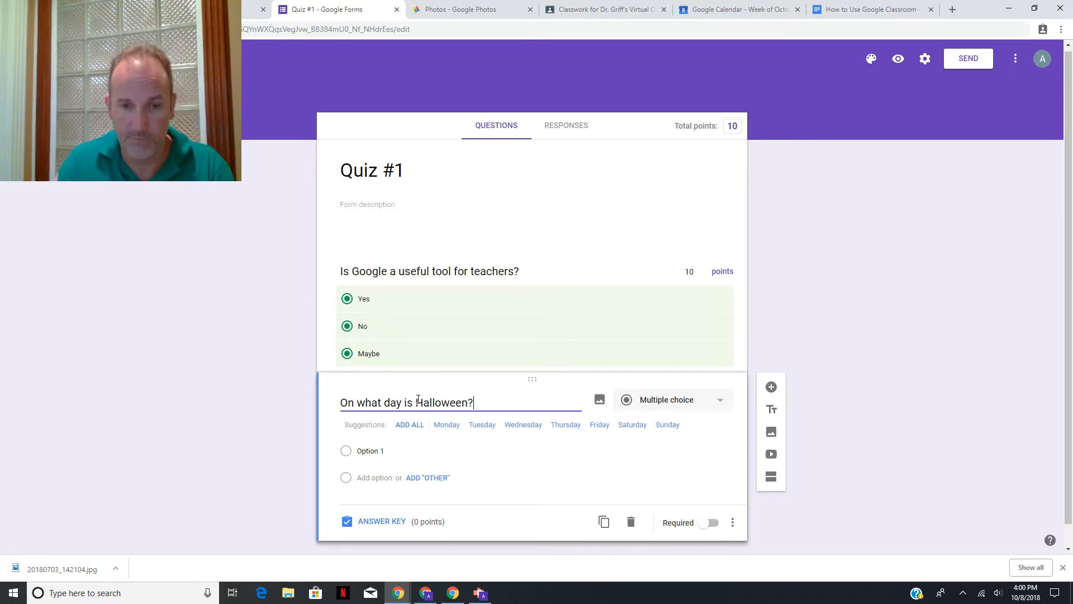
- Enter "October 31st" and "November 31st" as the first two answer options of the Halloween question
{"action": "left_click", "coordinate": [397, 450]}
{"action": "type", "text": "Octopber"}
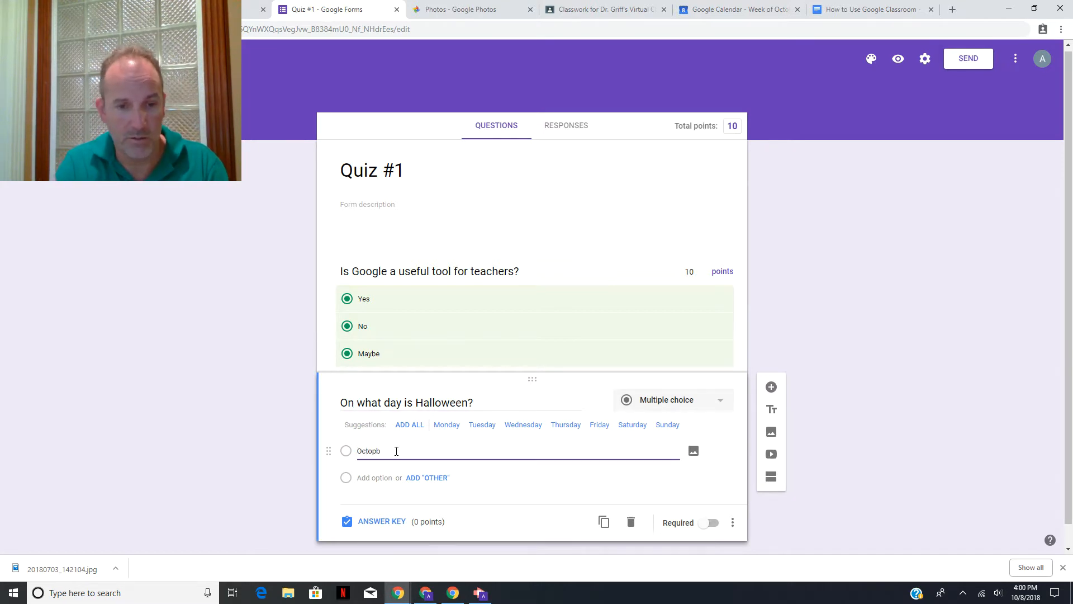
{"action": "key", "text": "BackSpace"}
{"action": "type", "text": "ber 31st"}
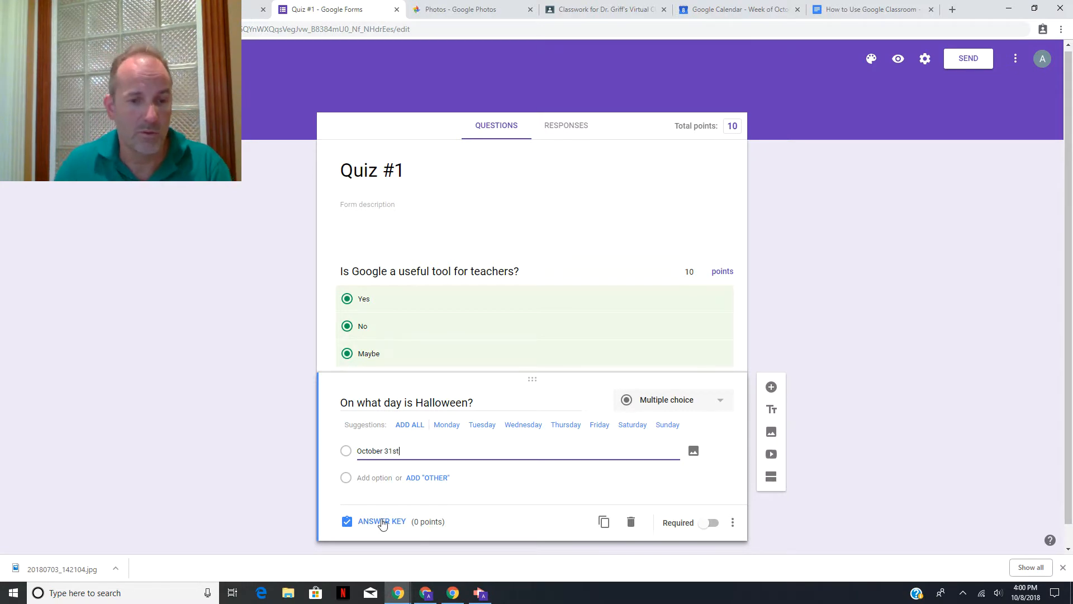
{"action": "left_click", "coordinate": [375, 477]}
{"action": "type", "text": "Novem"}
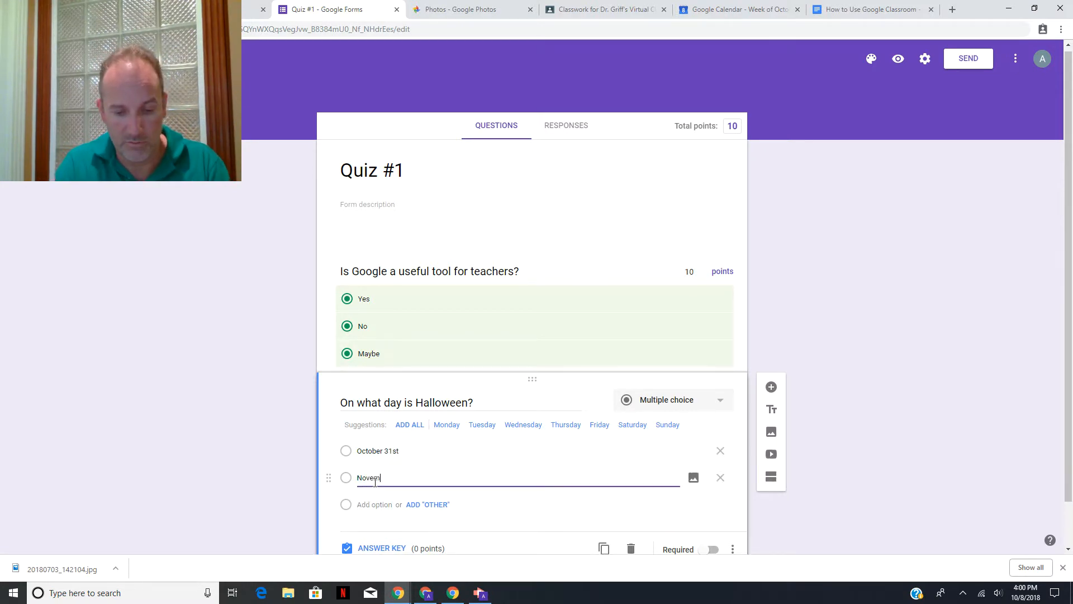
{"action": "type", "text": "ber 31"}
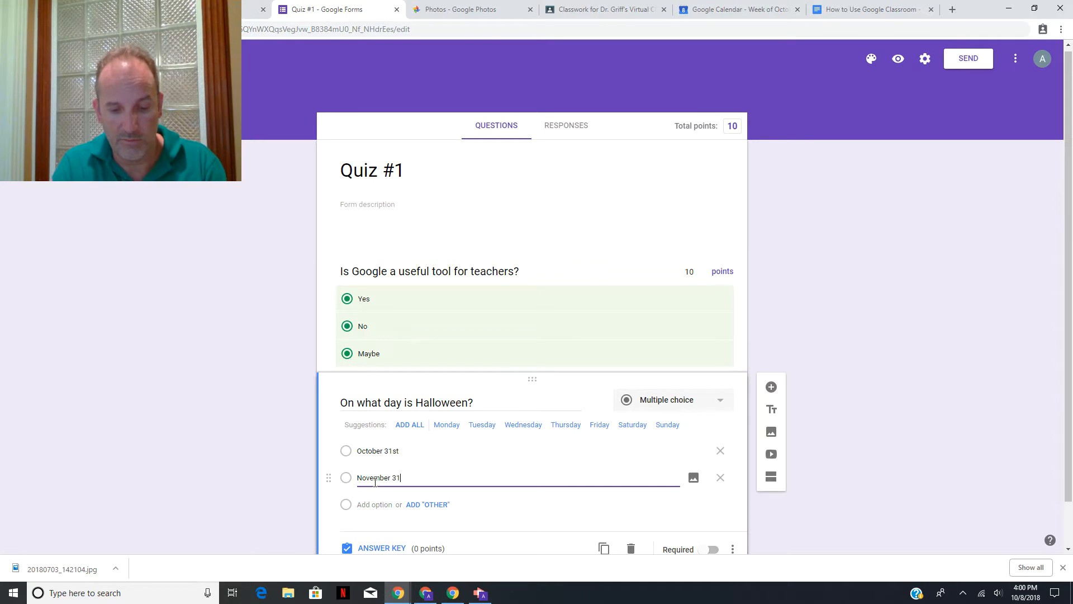
{"action": "type", "text": "st"}
- Add "December 31st" and "None of the above" as the third and fourth options of the Halloween question
{"action": "scroll", "coordinate": [375, 482], "scroll_direction": "down", "scroll_amount": 1}
{"action": "left_click", "coordinate": [379, 455]}
{"action": "type", "text": "Decem"}
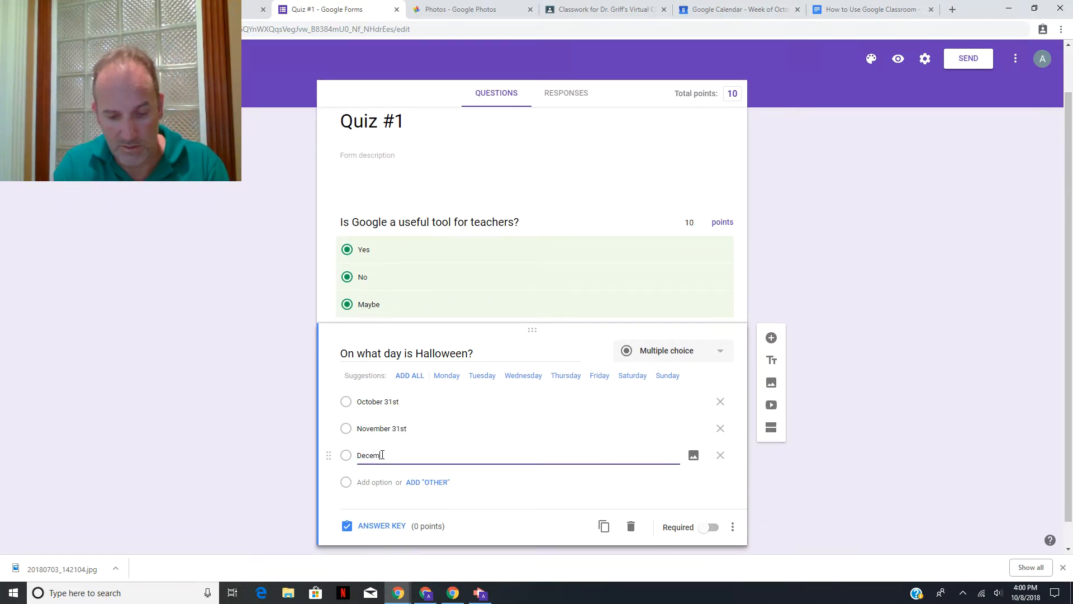
{"action": "type", "text": "ber 31s"}
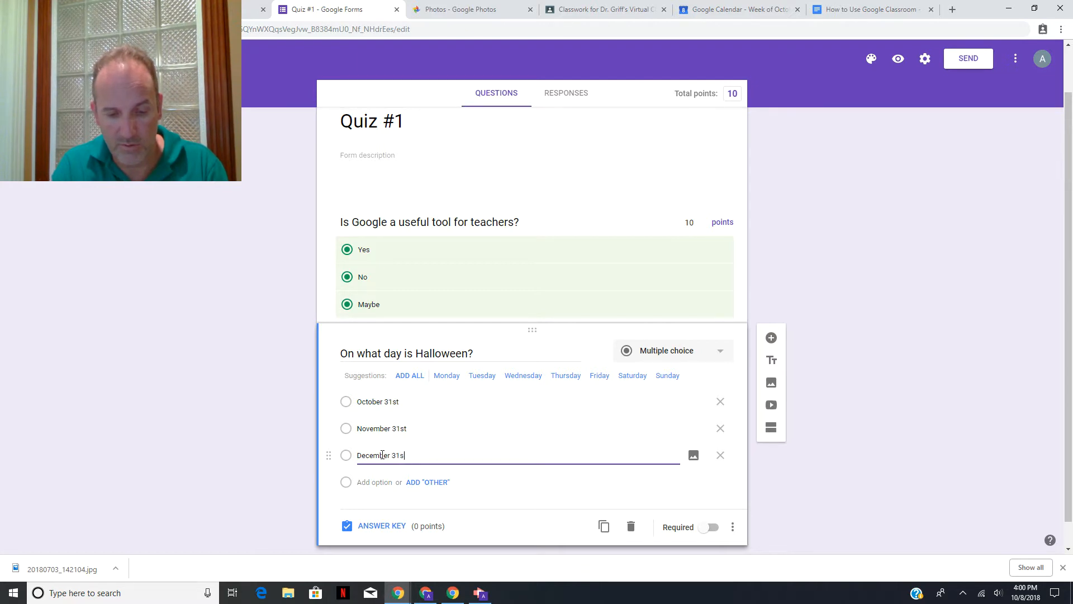
{"action": "type", "text": "t"}
{"action": "left_click", "coordinate": [381, 481]}
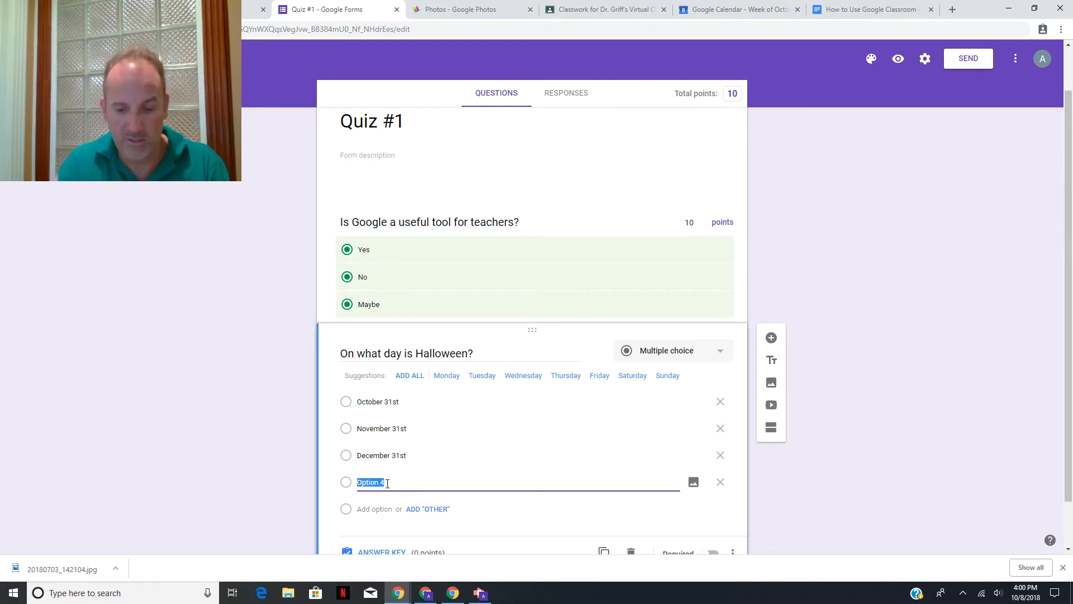
{"action": "type", "text": "None of the above"}
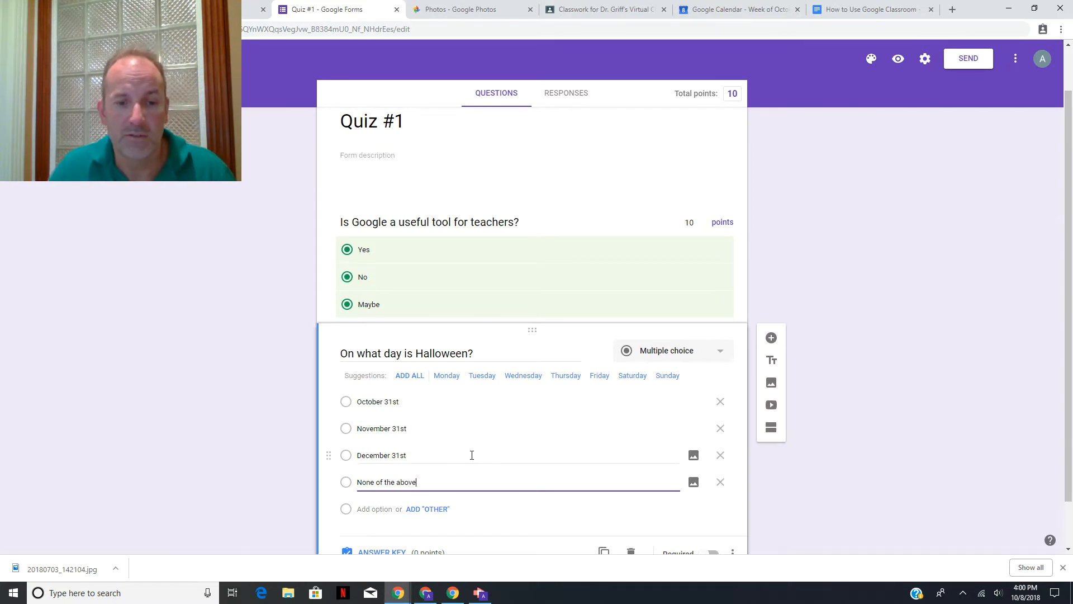
- In the Halloween question's answer key, mark October 31st as correct and set its value to 10 points
{"action": "scroll", "coordinate": [485, 462], "scroll_direction": "down", "scroll_amount": 1}
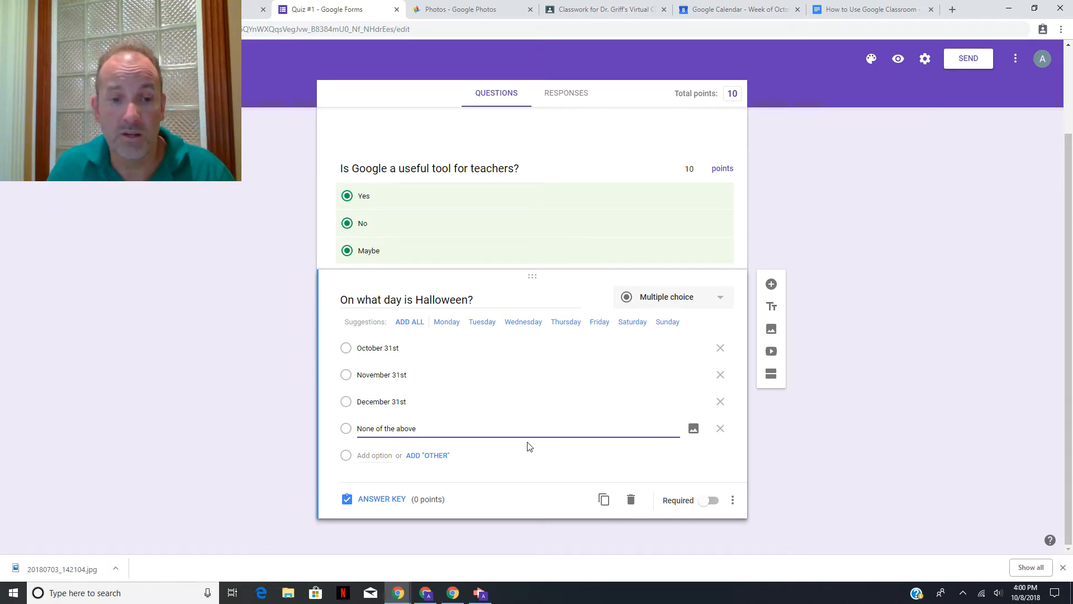
{"action": "left_click", "coordinate": [388, 503]}
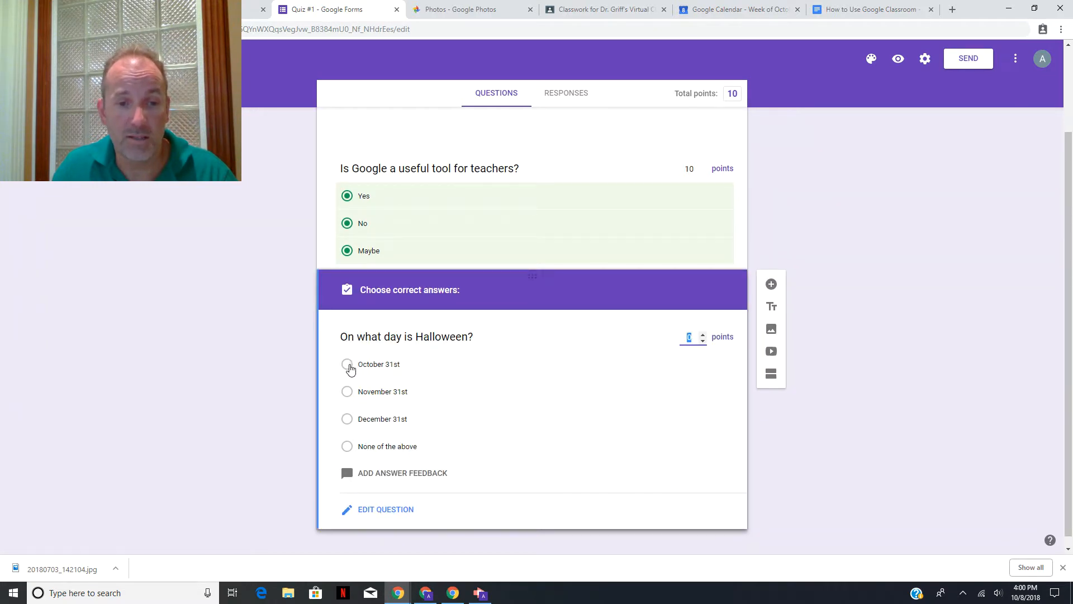
{"action": "left_click", "coordinate": [381, 369]}
{"action": "left_click", "coordinate": [690, 338]}
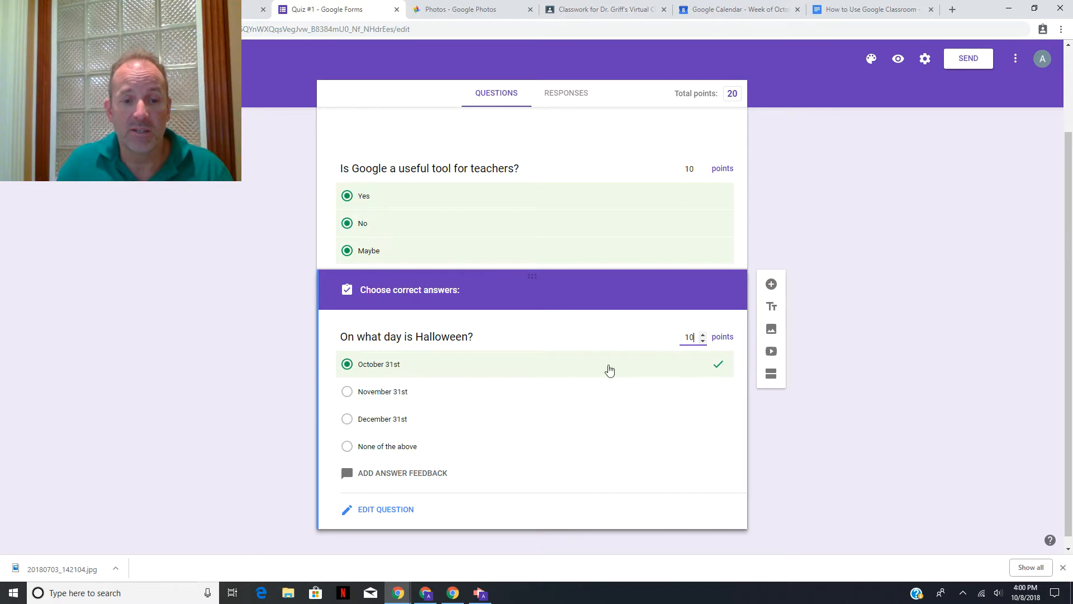
- Make both the Halloween question and the question about Google being useful for teachers required
{"action": "left_click", "coordinate": [391, 510]}
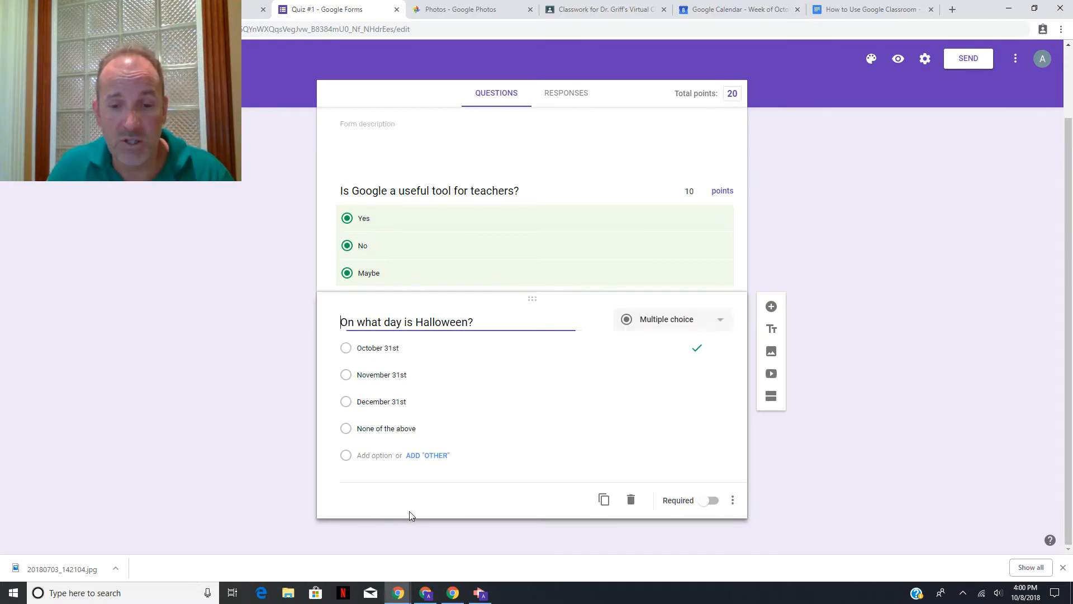
{"action": "left_click", "coordinate": [707, 501]}
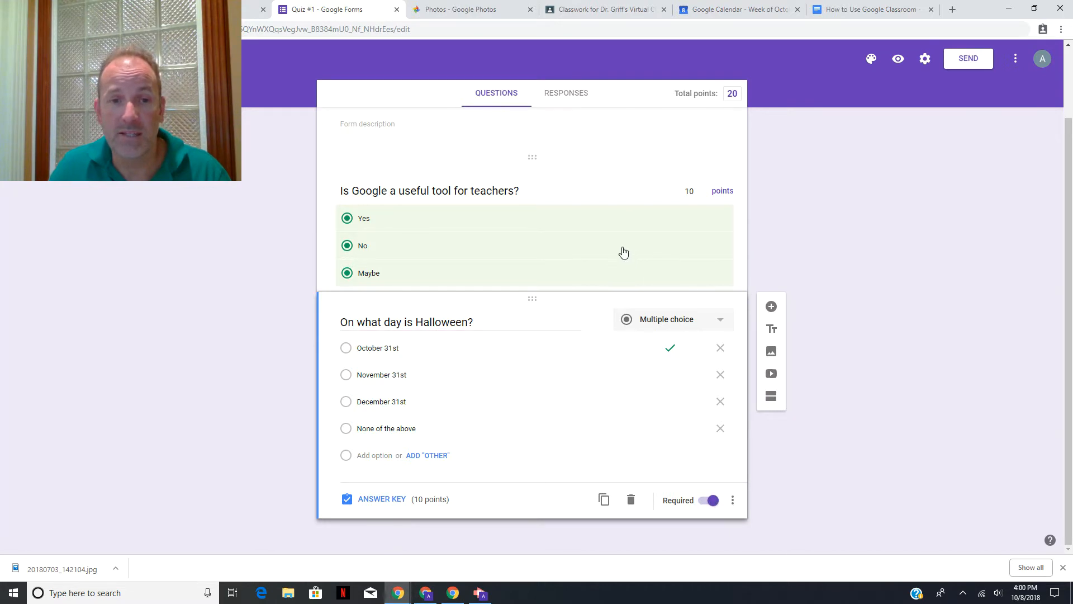
{"action": "left_click", "coordinate": [590, 250]}
{"action": "left_click", "coordinate": [388, 345]}
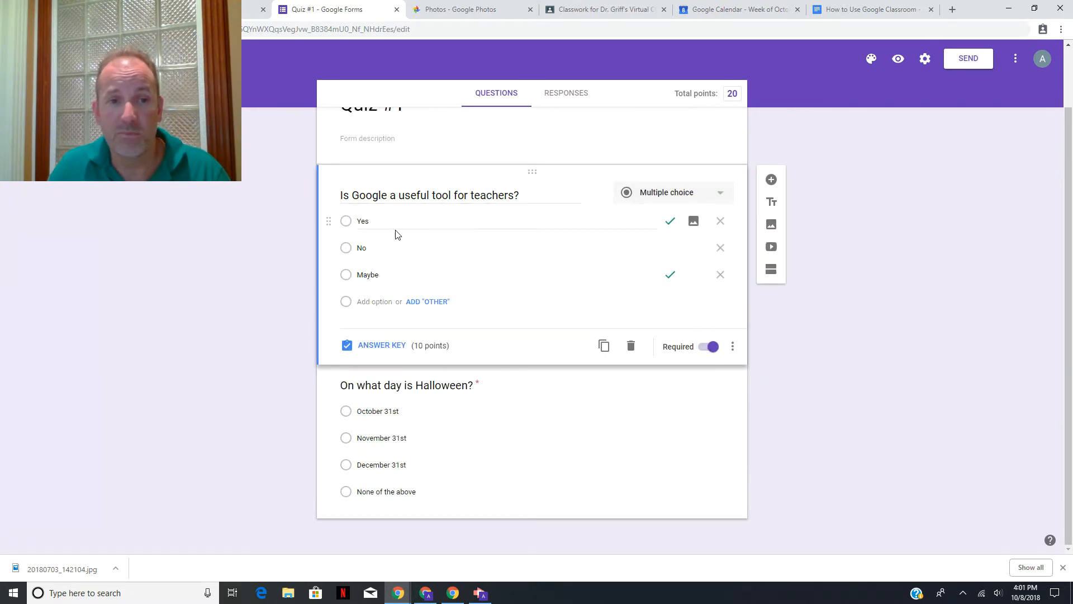
- Mark No as a correct answer again in the first question's answer key and return to editing the question
{"action": "left_click", "coordinate": [371, 345]}
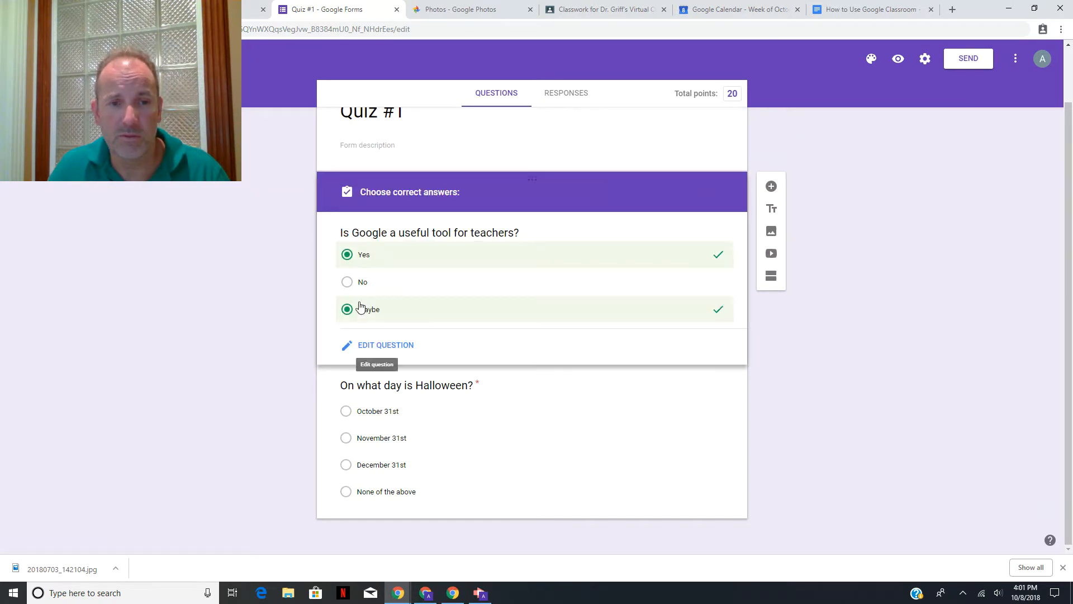
{"action": "left_click", "coordinate": [347, 254]}
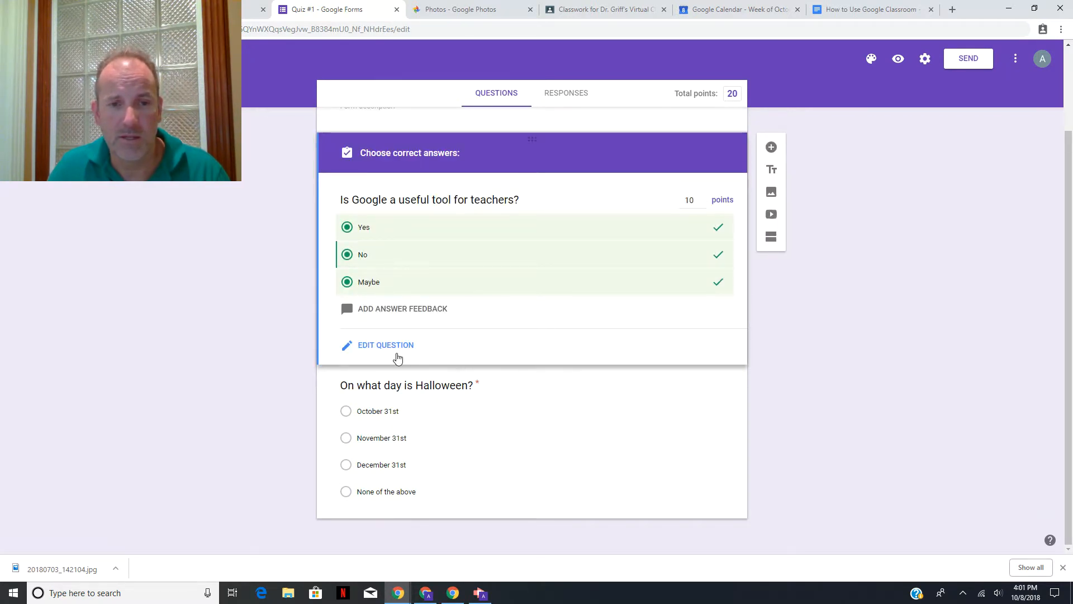
{"action": "left_click", "coordinate": [394, 345]}
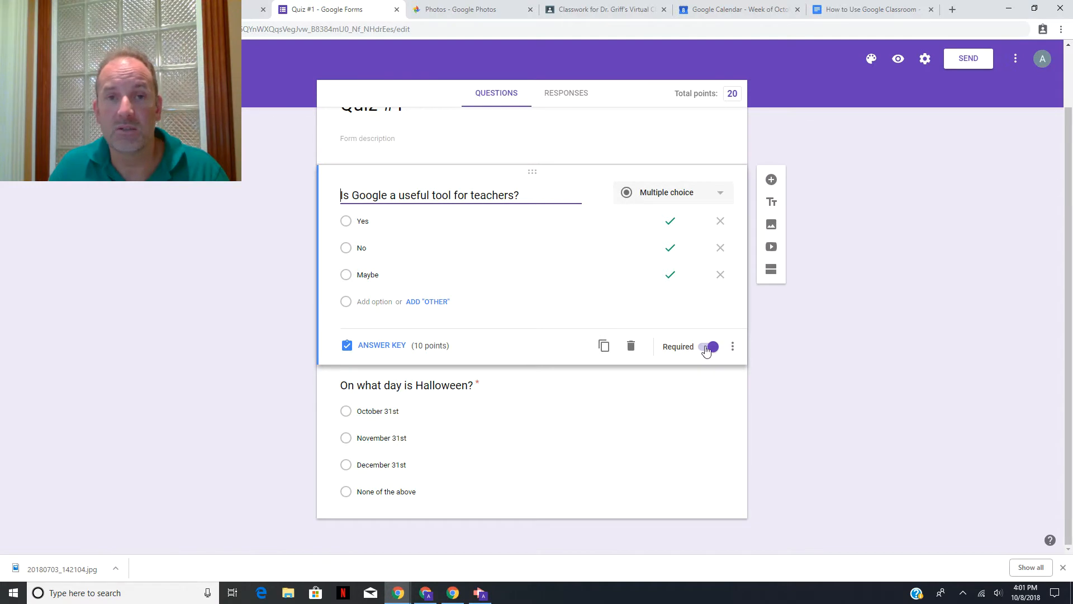
- Turn on shuffled option order for both the first question and the Halloween question
{"action": "left_click", "coordinate": [733, 346]}
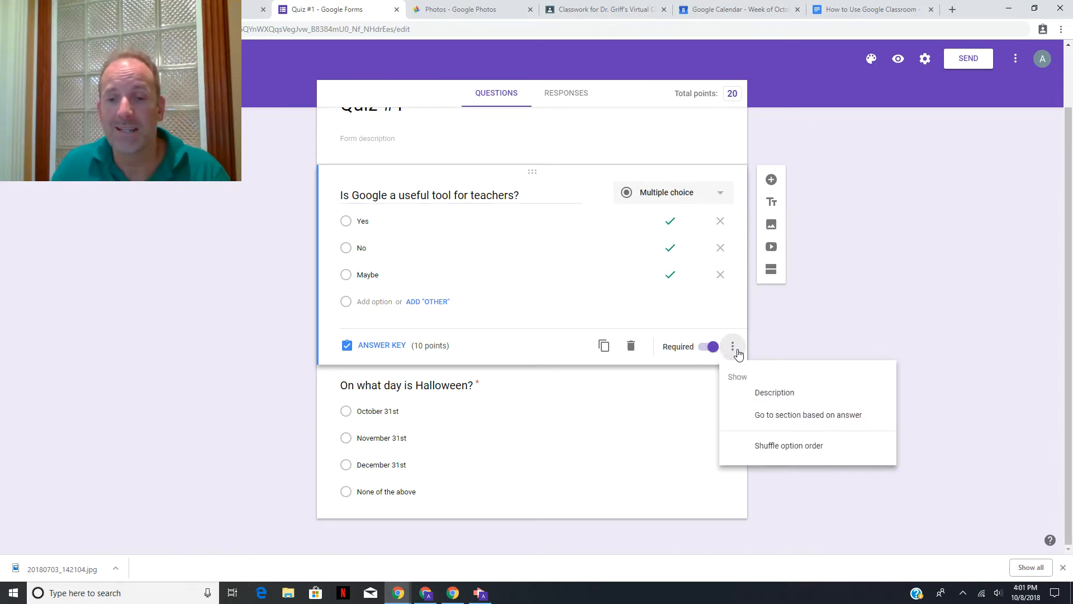
{"action": "left_click", "coordinate": [789, 446]}
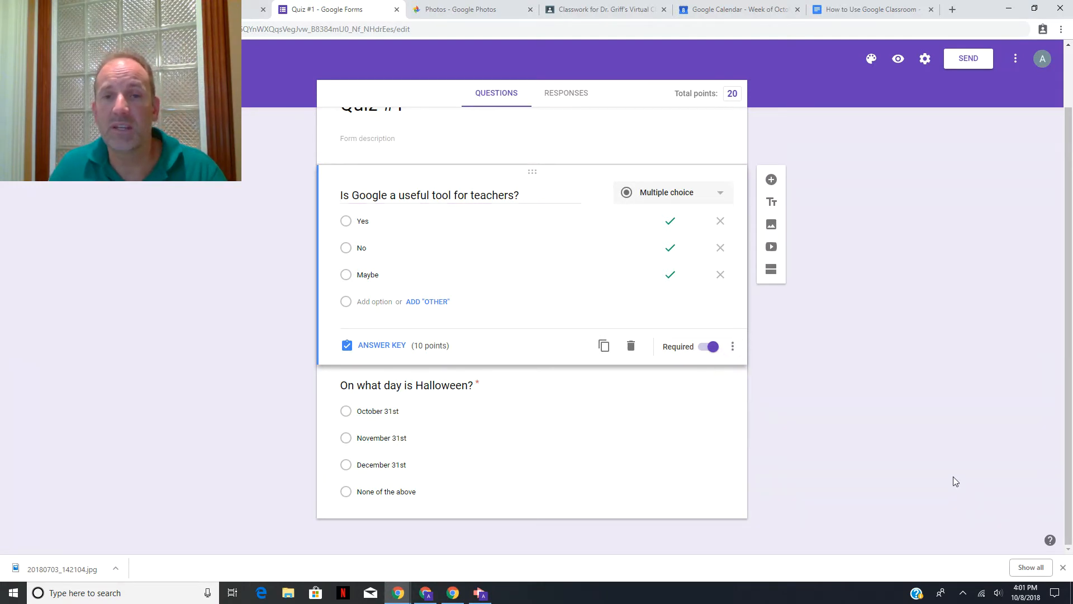
{"action": "left_click", "coordinate": [486, 459]}
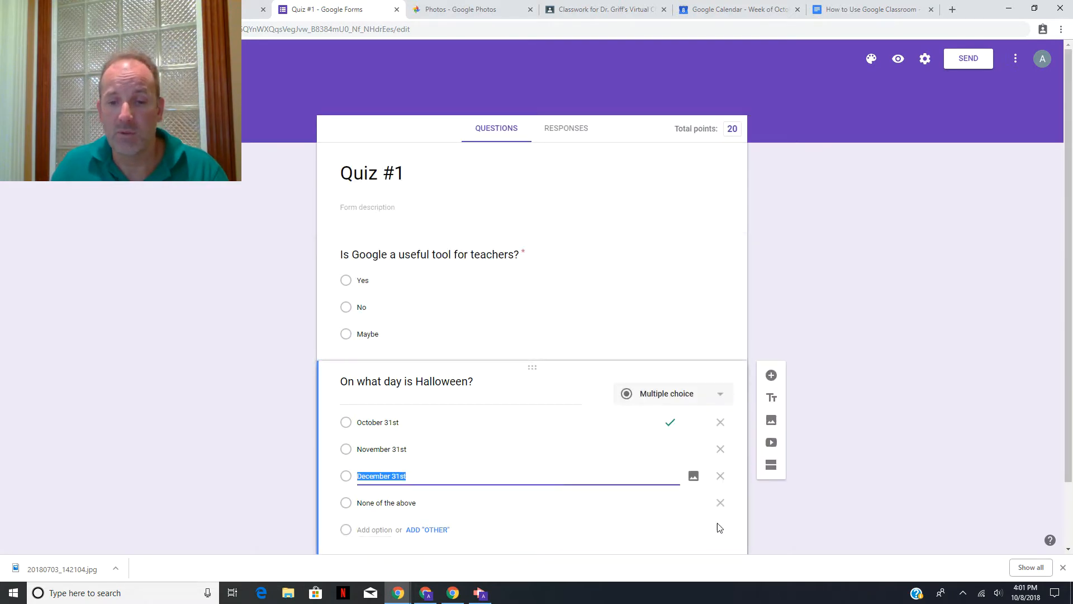
{"action": "left_click", "coordinate": [730, 504]}
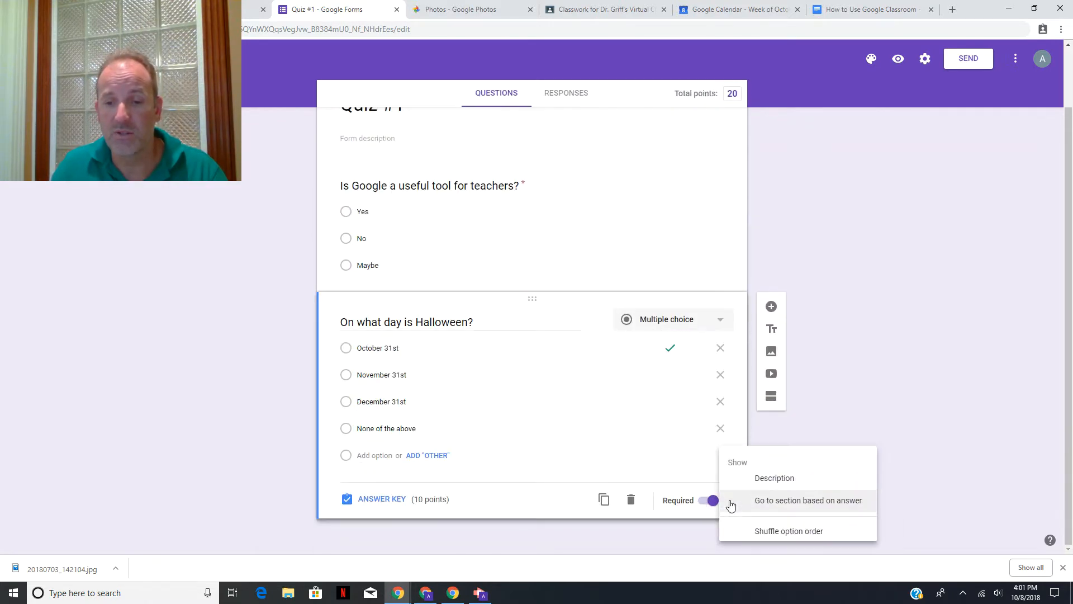
{"action": "left_click", "coordinate": [795, 523]}
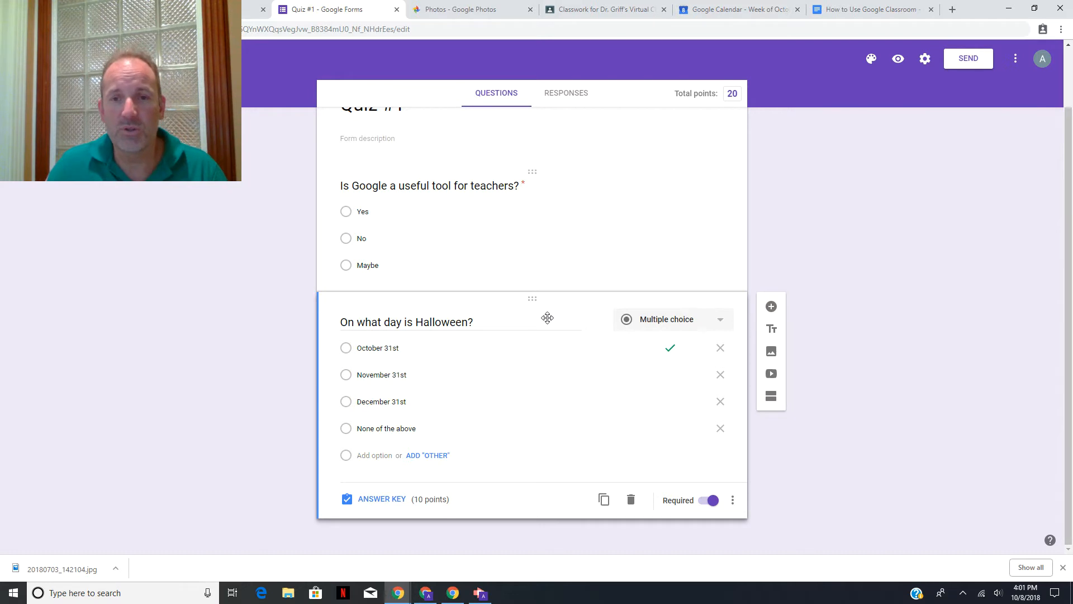
{"action": "scroll", "coordinate": [556, 346], "scroll_direction": "up", "scroll_amount": 2}
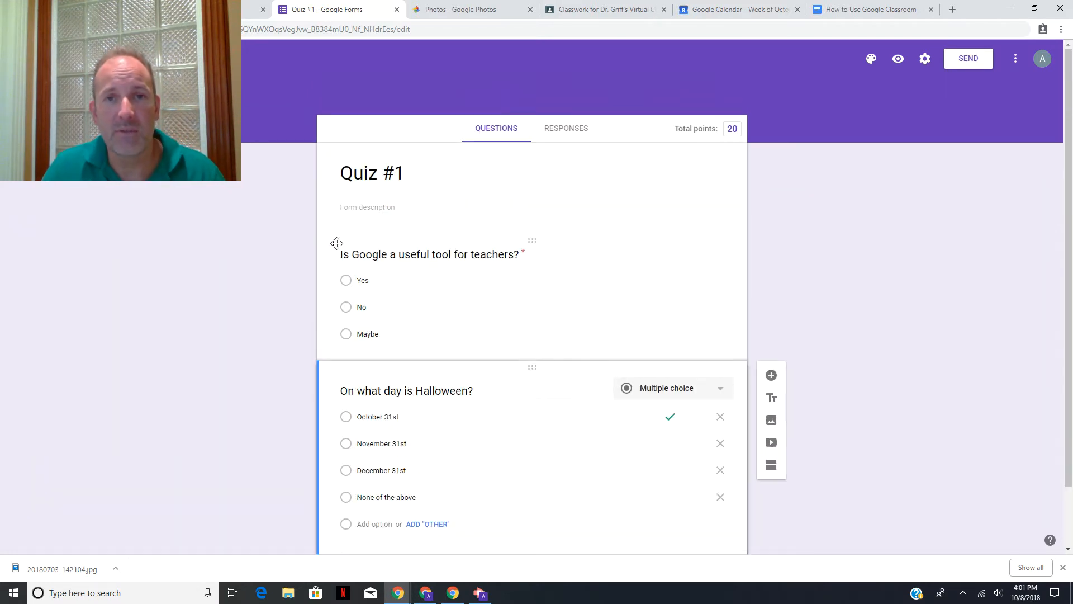
- Switch to Google Drive and open the Forms Lessons folder to check its contents
{"action": "left_click", "coordinate": [209, 9]}
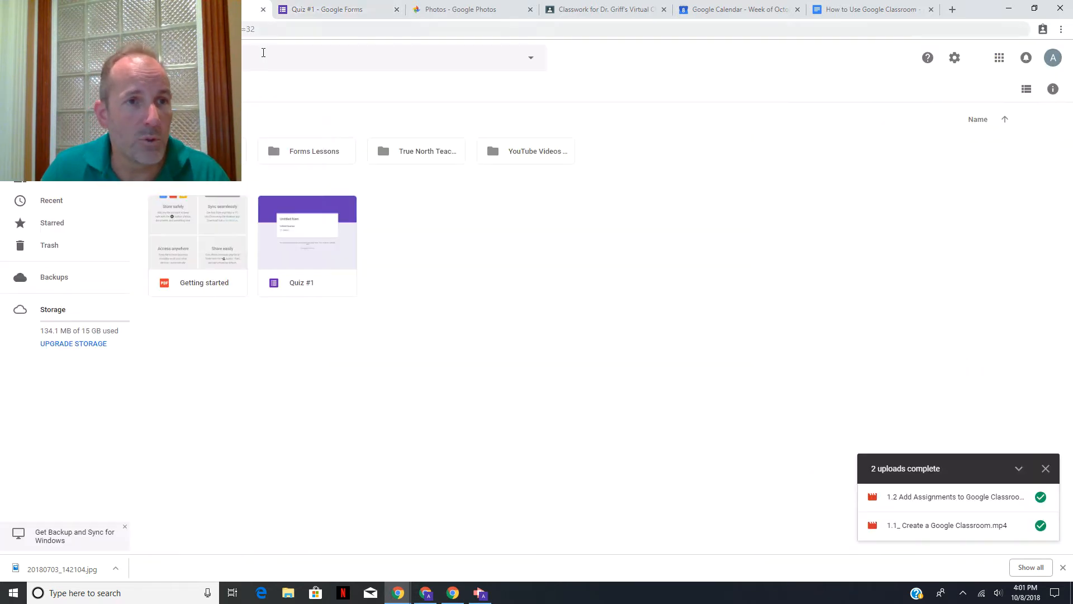
{"action": "left_click", "coordinate": [316, 160]}
{"action": "double_click", "coordinate": [316, 160]}
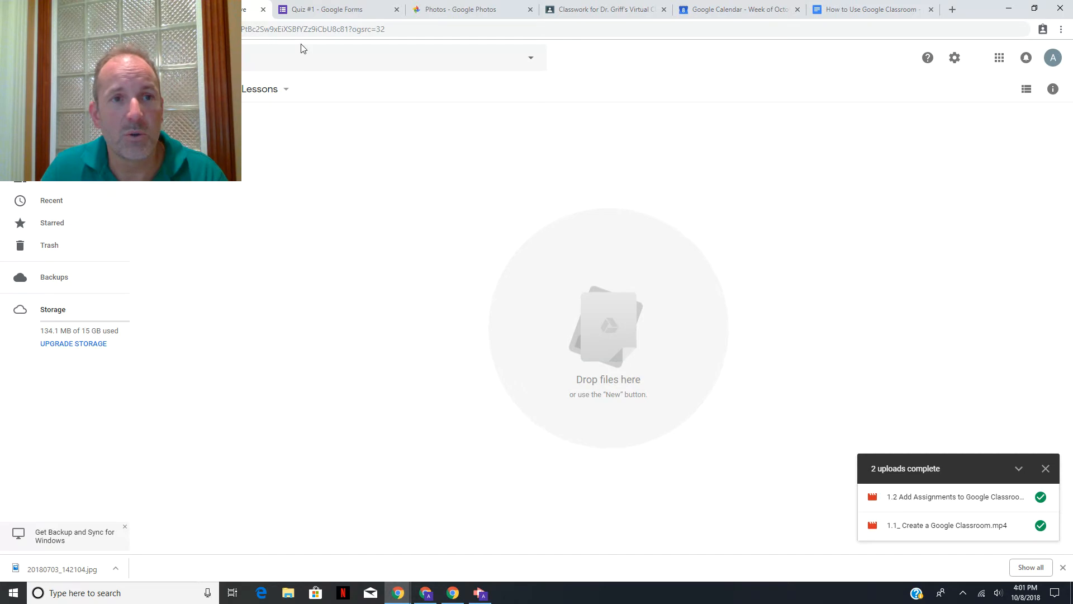
- Exit the Quiz #1 editor to the Google Forms home screen and switch back to Google Drive
{"action": "left_click", "coordinate": [355, 13]}
{"action": "left_click", "coordinate": [17, 58]}
{"action": "left_click", "coordinate": [224, 10]}
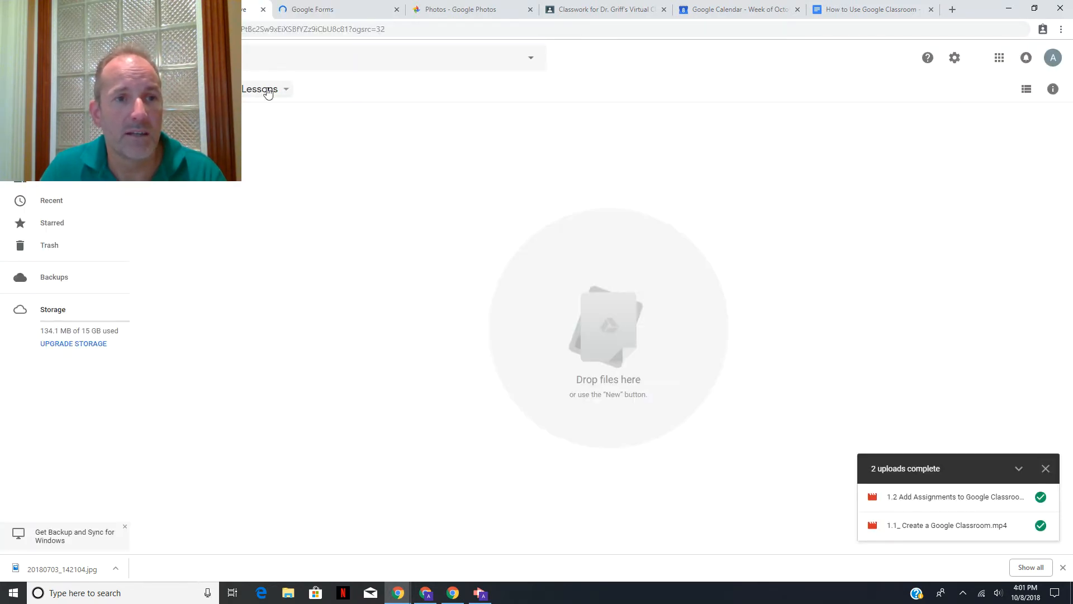
- Move Quiz #1 from My Drive into the Forms Lessons folder and open that folder
{"action": "left_click", "coordinate": [171, 89]}
{"action": "left_click_drag", "start_coordinate": [290, 259], "coordinate": [290, 150]}
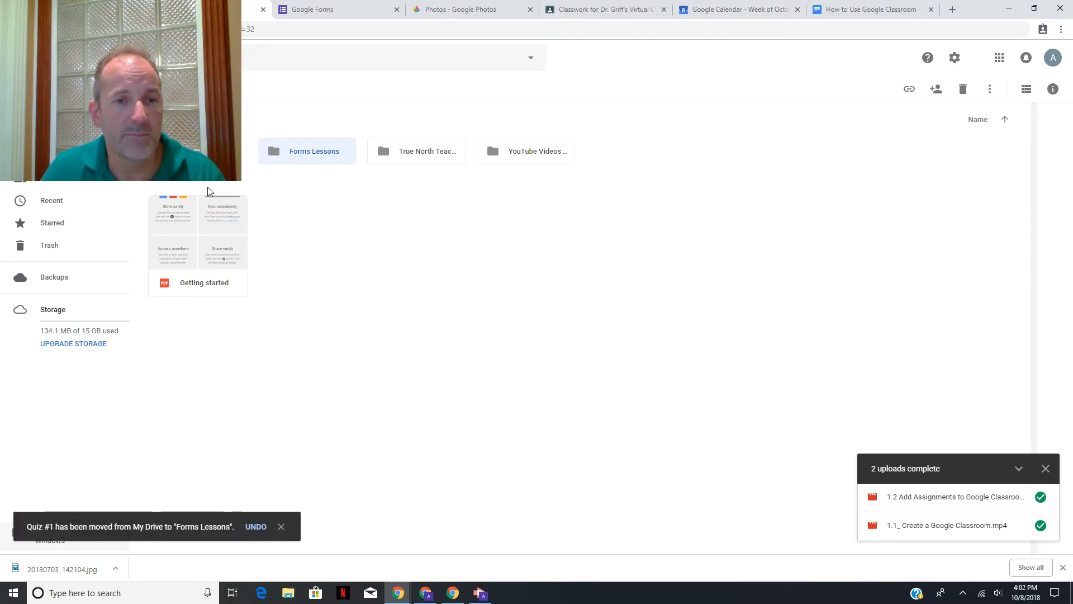
{"action": "double_click", "coordinate": [314, 151]}
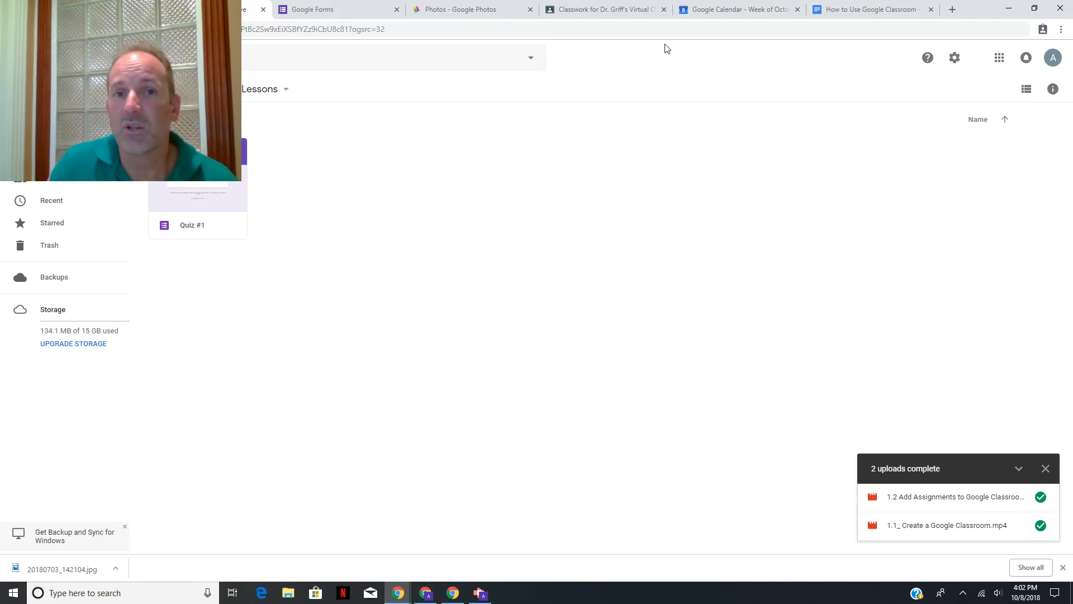
- Switch to Google Classroom and start a new classwork assignment titled "Google Forms Videos"
{"action": "left_click", "coordinate": [553, 11]}
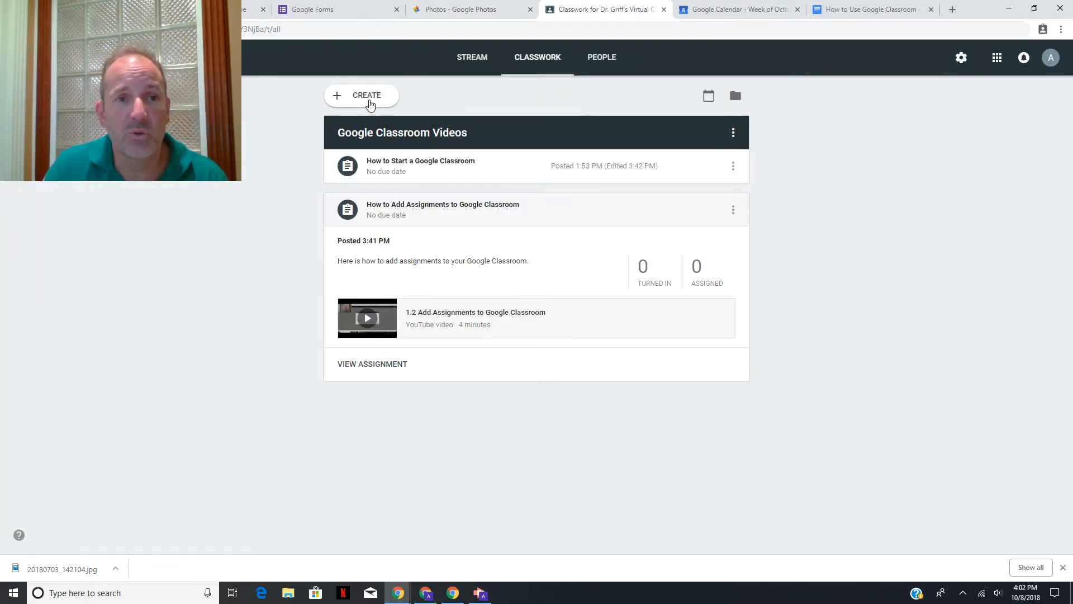
{"action": "left_click", "coordinate": [368, 95]}
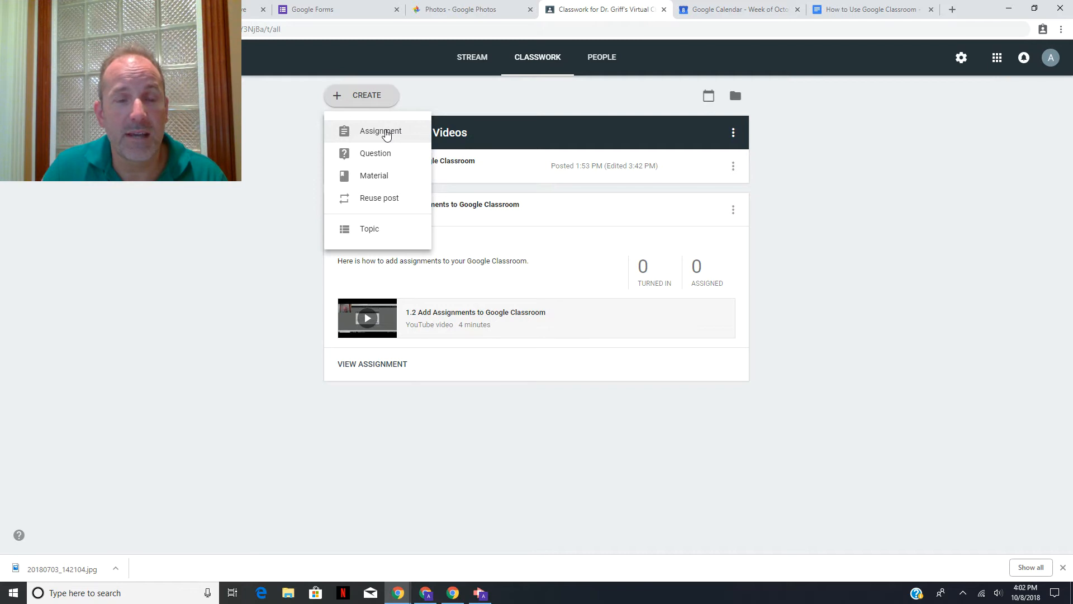
{"action": "left_click", "coordinate": [385, 133]}
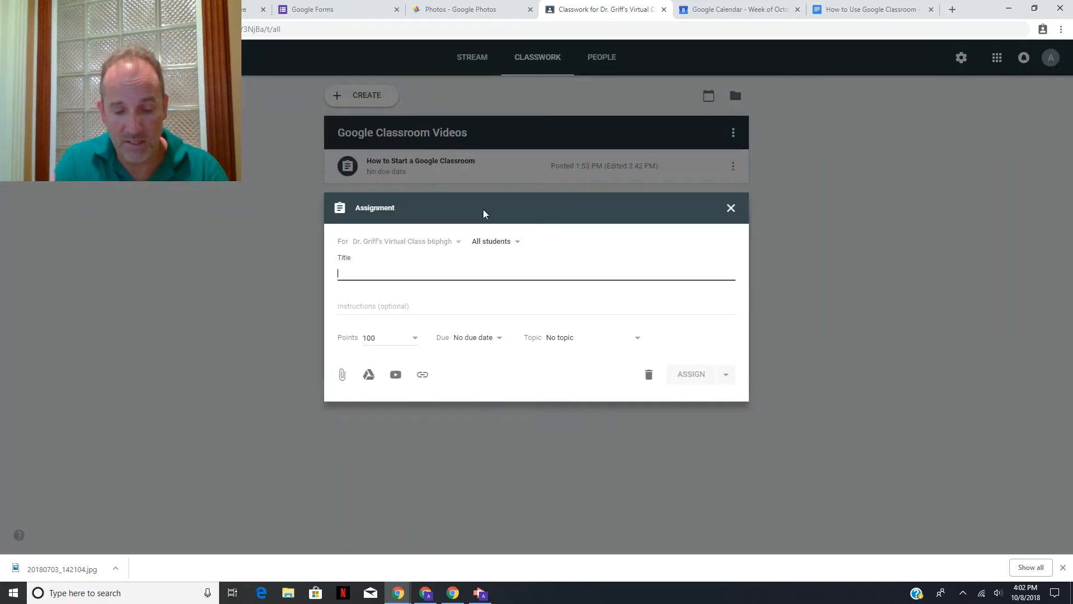
{"action": "type", "text": "Google Forms Videos"}
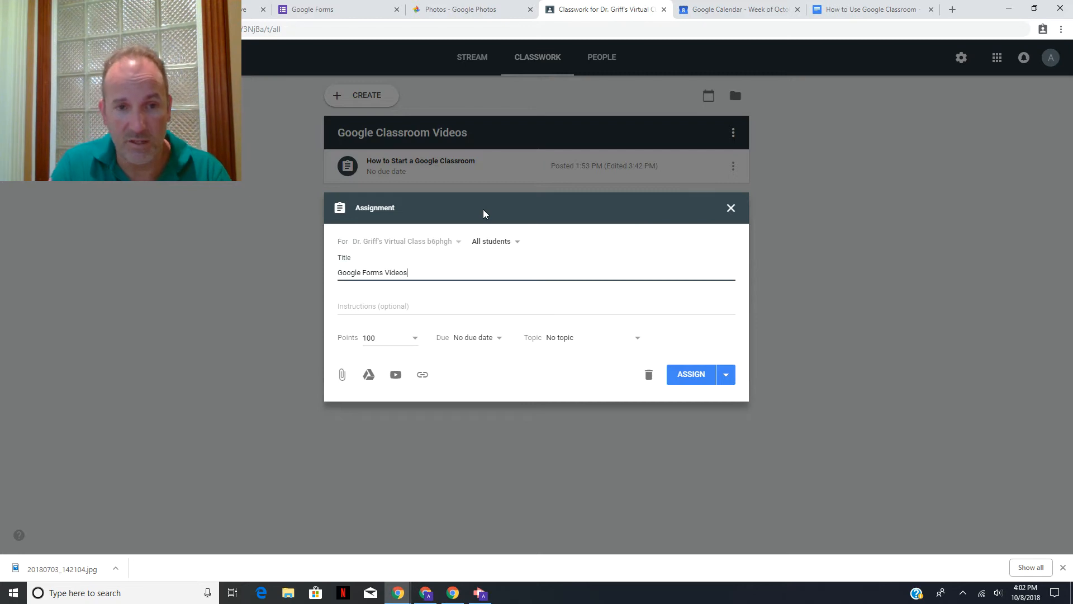
- Enter the assignment instructions "How to create a Google Form as a Quiz"
{"action": "left_click", "coordinate": [357, 310]}
{"action": "type", "text": "How to create a Google For"}
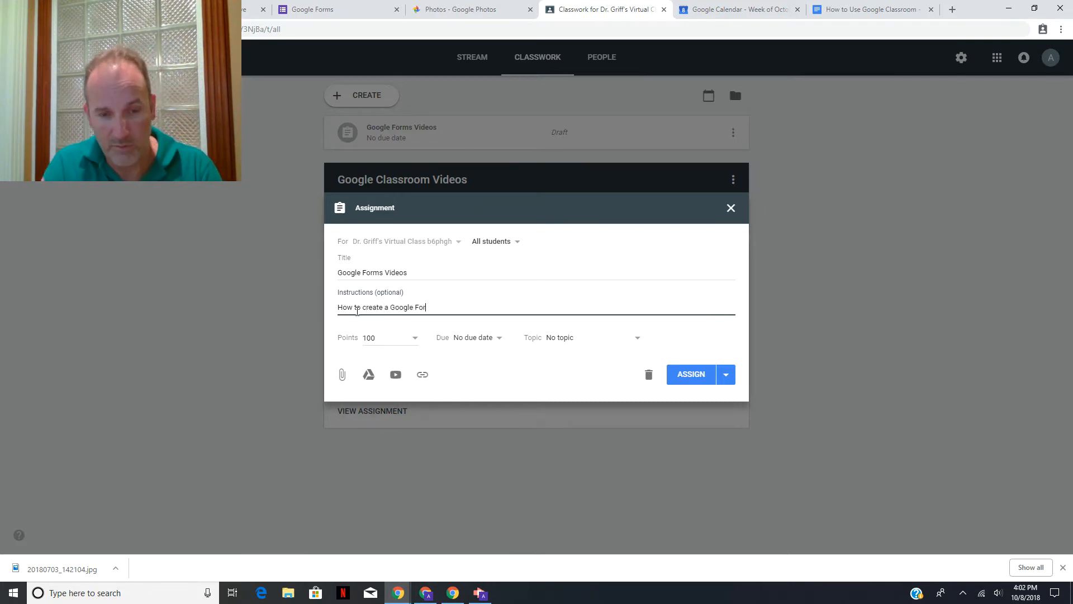
{"action": "type", "text": "m as a QUiz"}
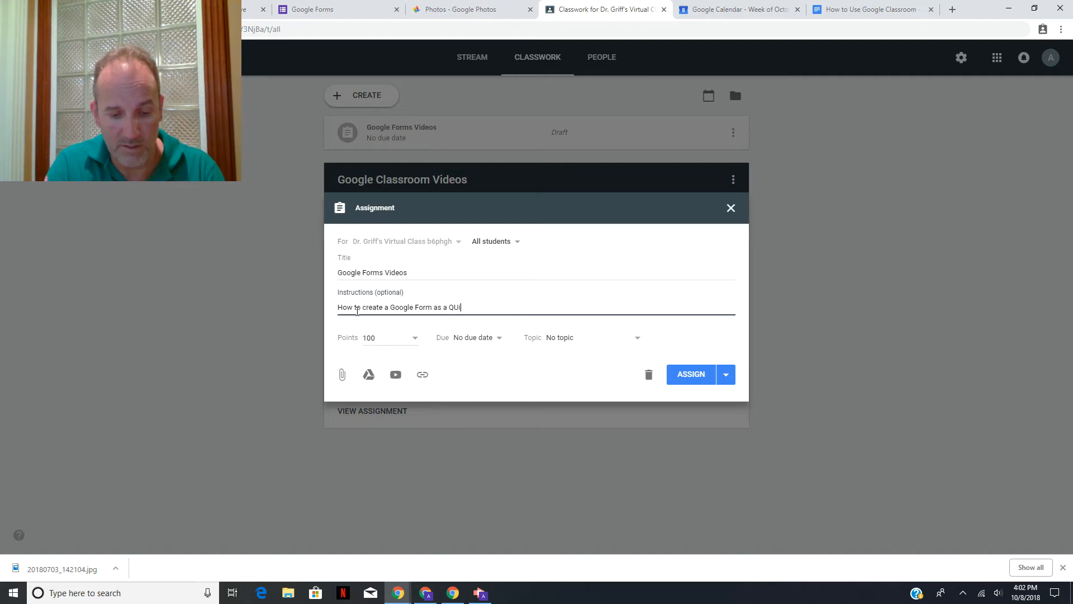
{"action": "key", "text": "BackSpace"}
{"action": "key", "text": "BackSpace"}
{"action": "type", "text": "uiz"}
- Set the assignment's points to 20 and place it under a new topic named "Google Forms Videos"
{"action": "left_click", "coordinate": [383, 343]}
{"action": "double_click", "coordinate": [371, 337]}
{"action": "type", "text": "20"}
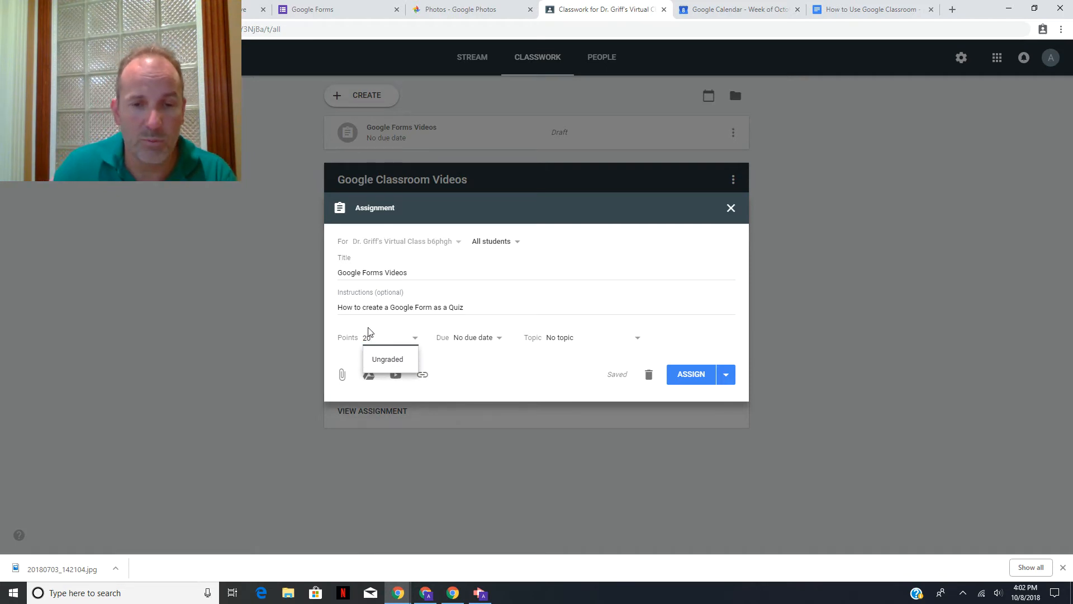
{"action": "left_click", "coordinate": [568, 340]}
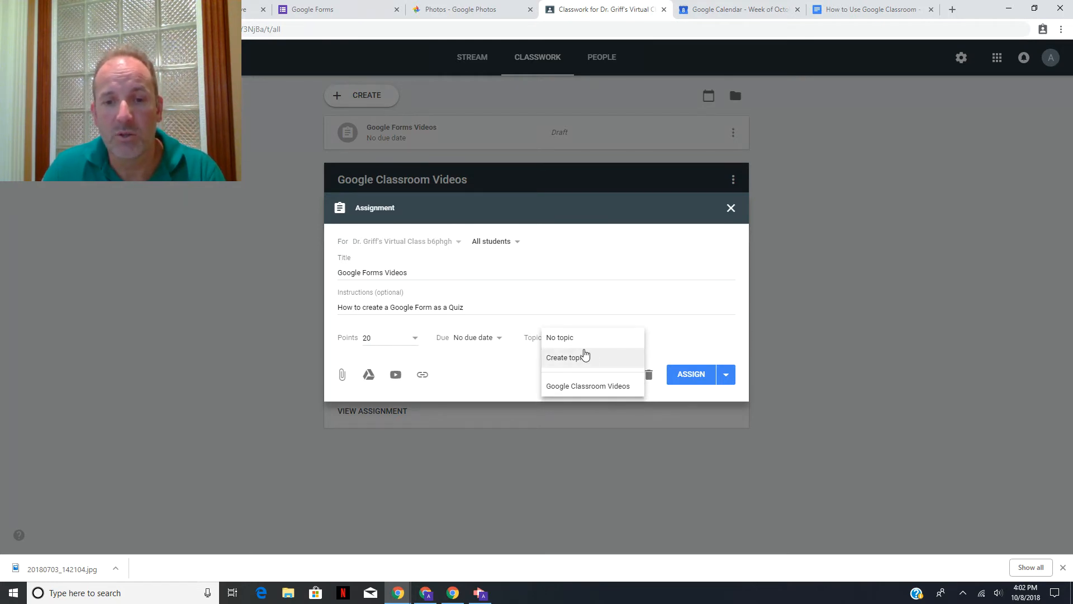
{"action": "left_click", "coordinate": [588, 362]}
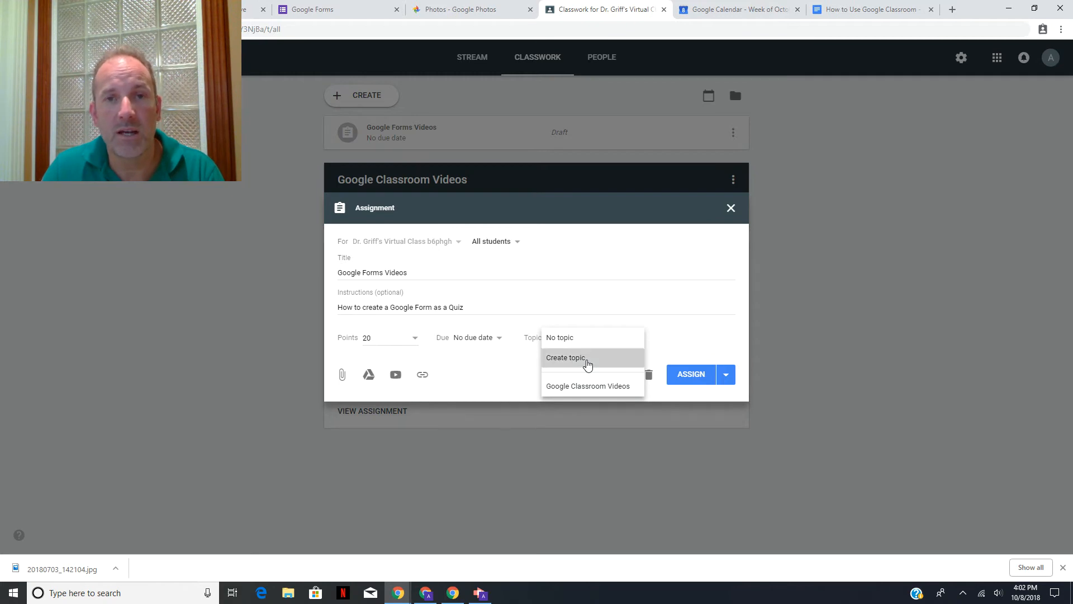
{"action": "type", "text": "Goog"}
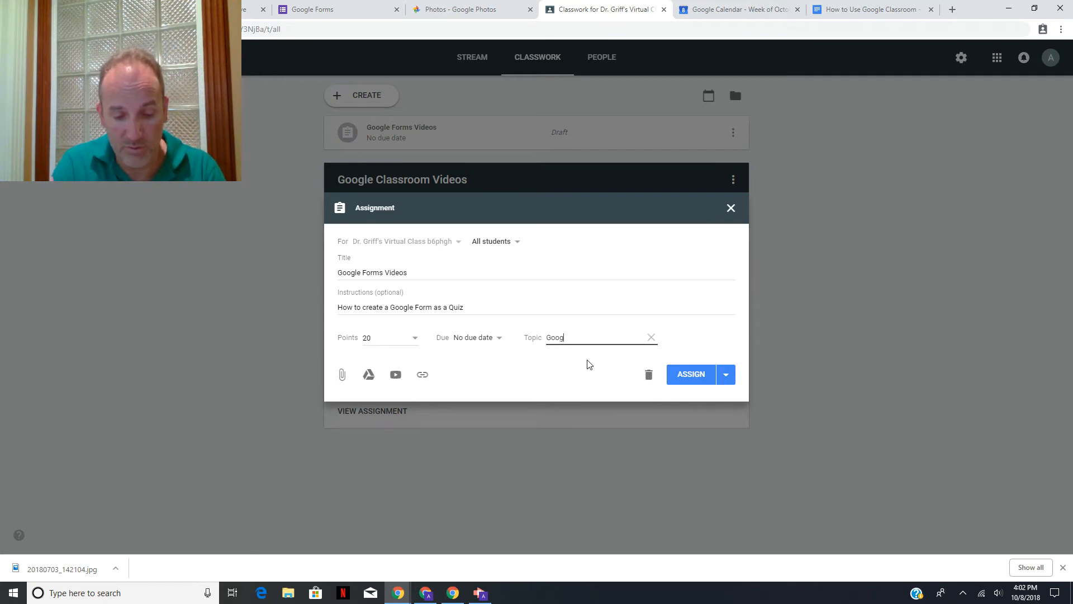
{"action": "type", "text": "le Forms "}
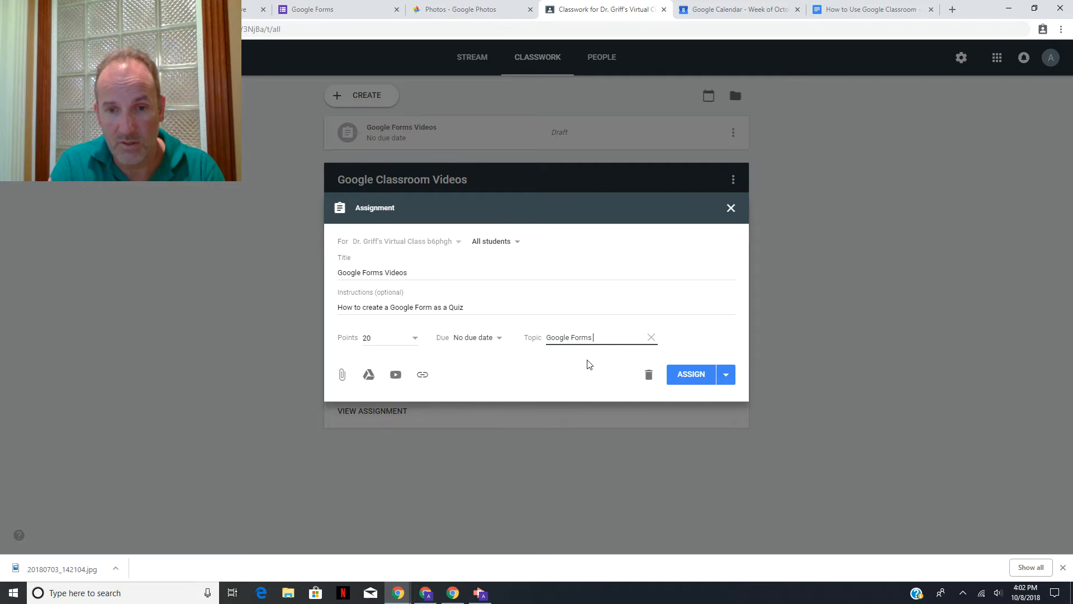
{"action": "type", "text": "Videos"}
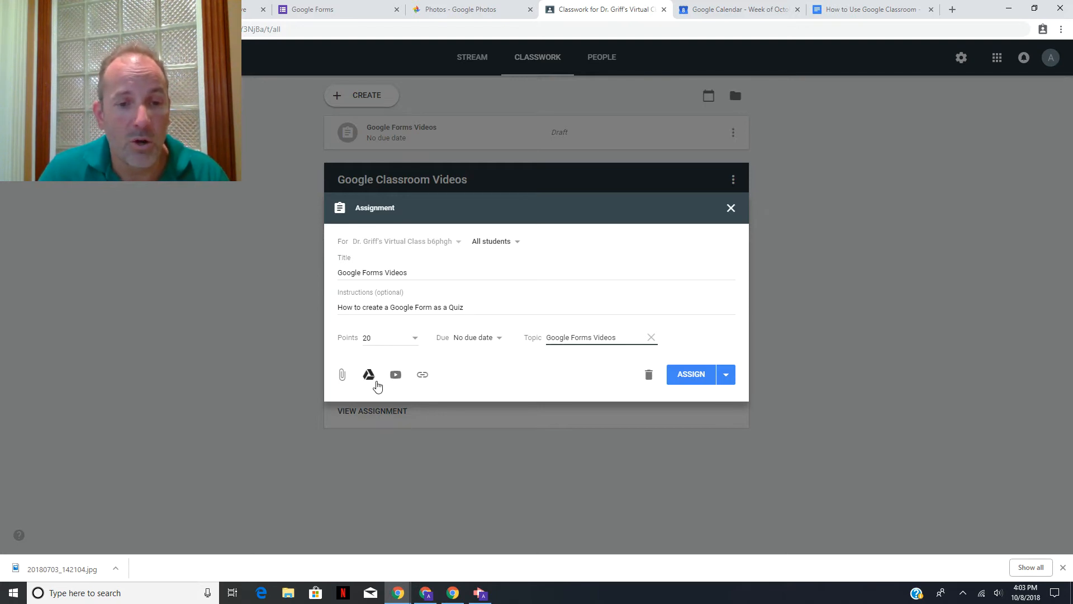
- Attach Quiz #1 from Google Drive, assign the work to the class and dismiss the reordering tip
{"action": "left_click", "coordinate": [369, 376]}
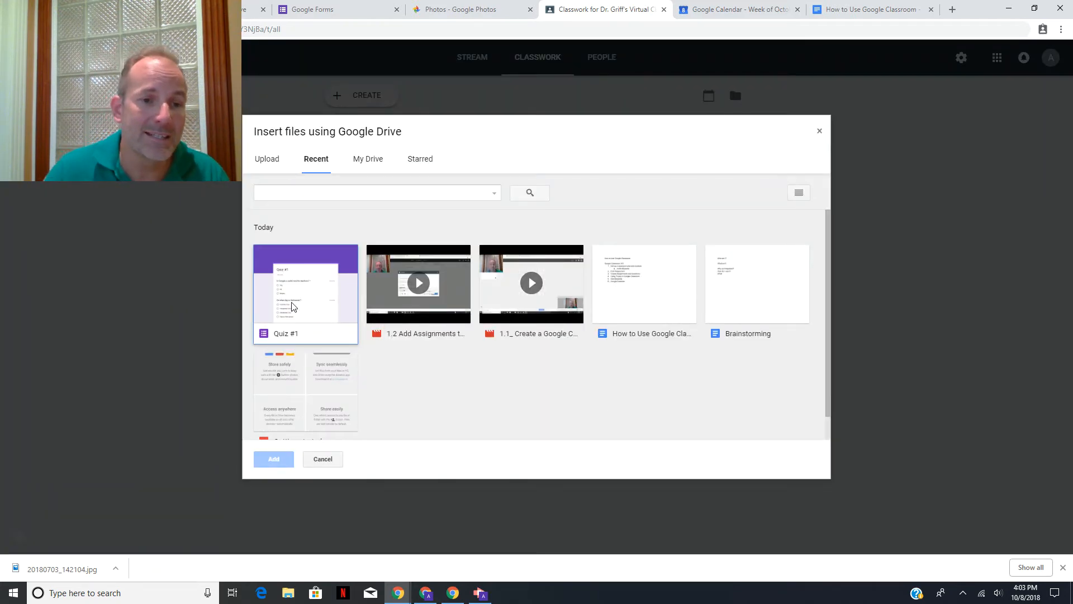
{"action": "left_click", "coordinate": [297, 288]}
{"action": "double_click", "coordinate": [296, 288]}
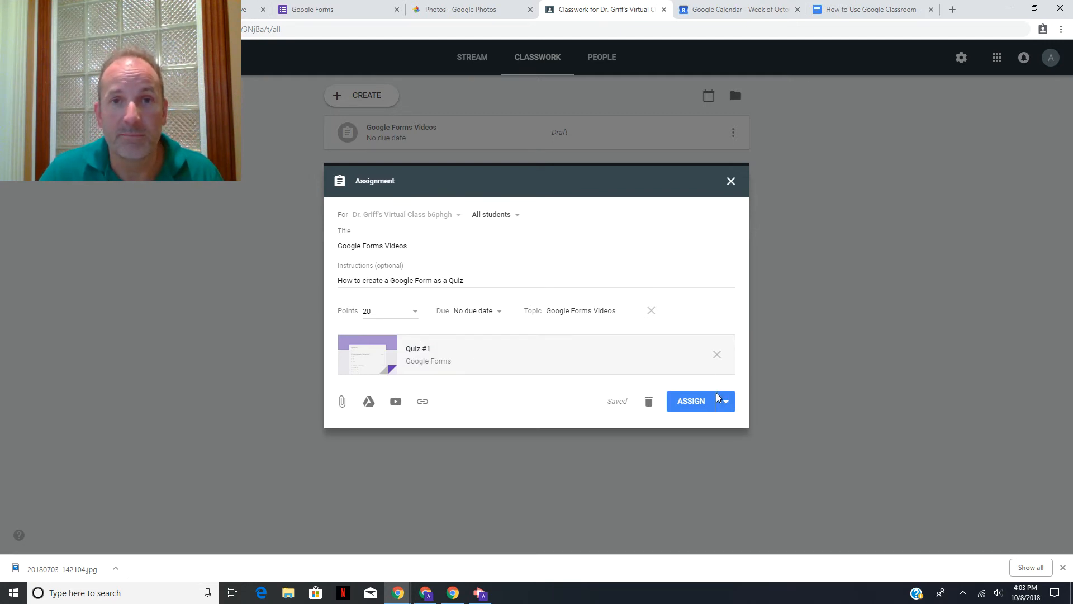
{"action": "left_click", "coordinate": [689, 402]}
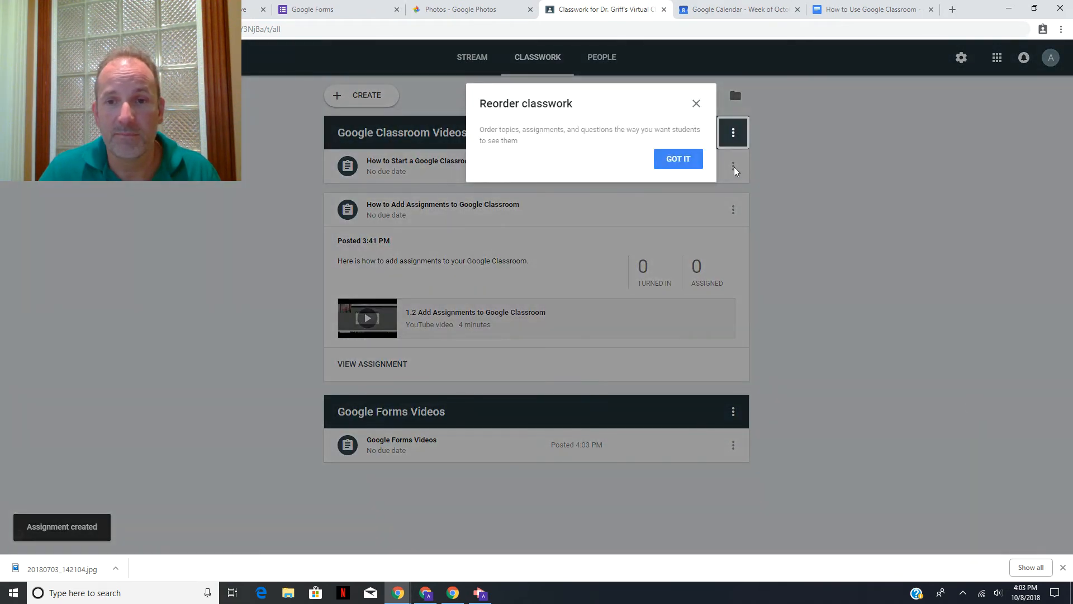
{"action": "left_click", "coordinate": [678, 158]}
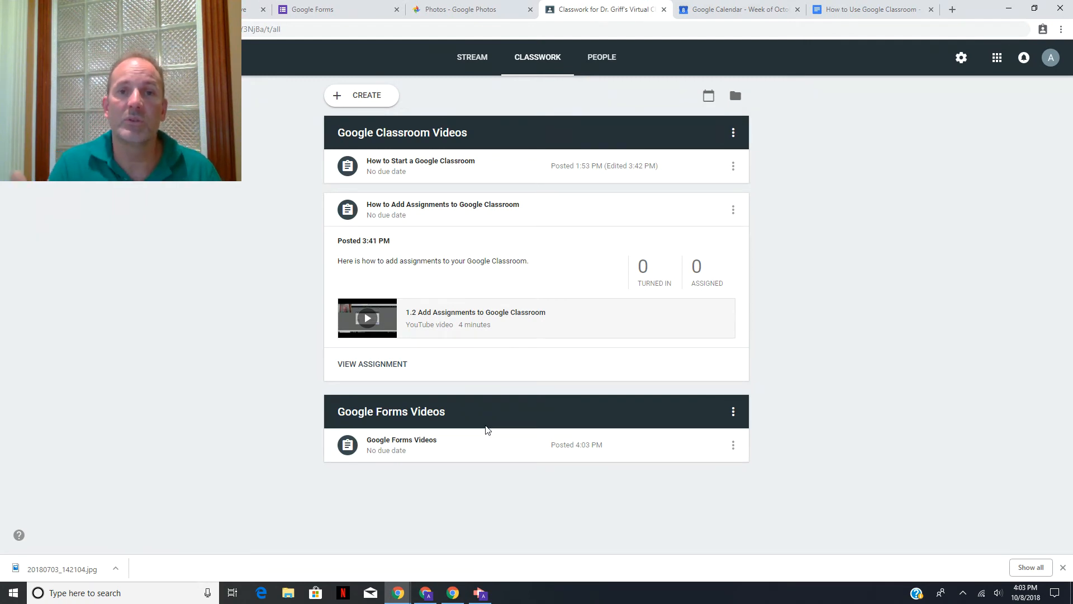
- Expand the posted Google Forms Videos assignment and open its turned-in student work, dismissing the grading tip
{"action": "left_click", "coordinate": [620, 442]}
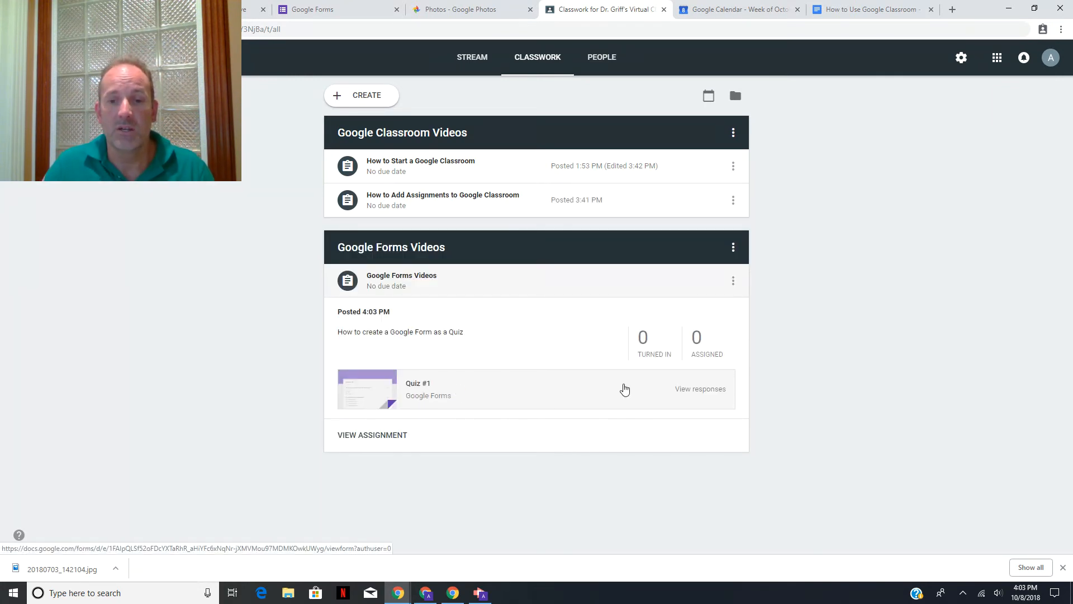
{"action": "left_click", "coordinate": [650, 342]}
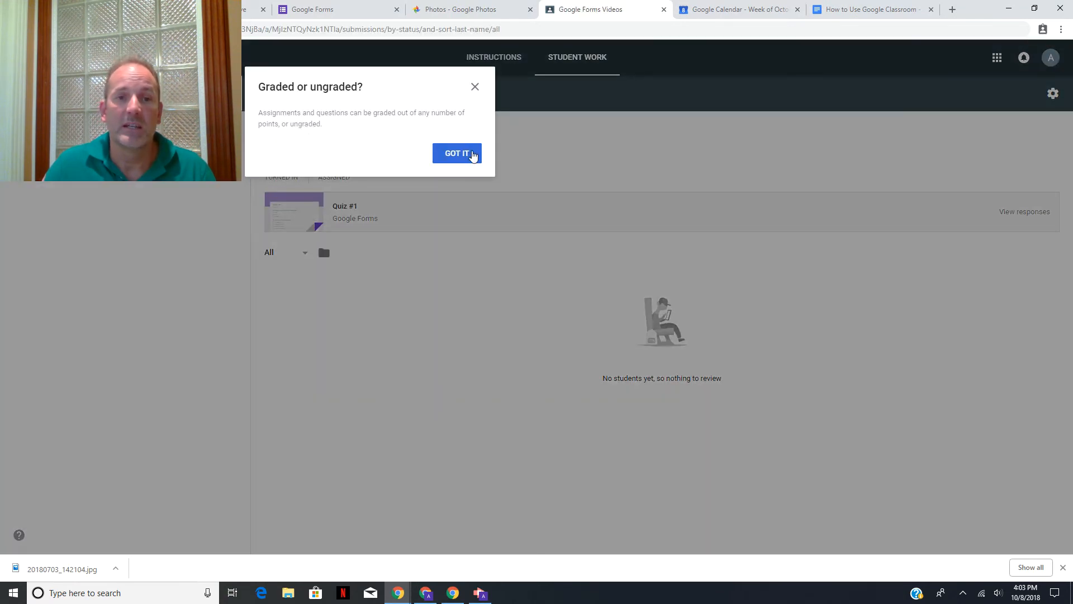
{"action": "left_click", "coordinate": [473, 155]}
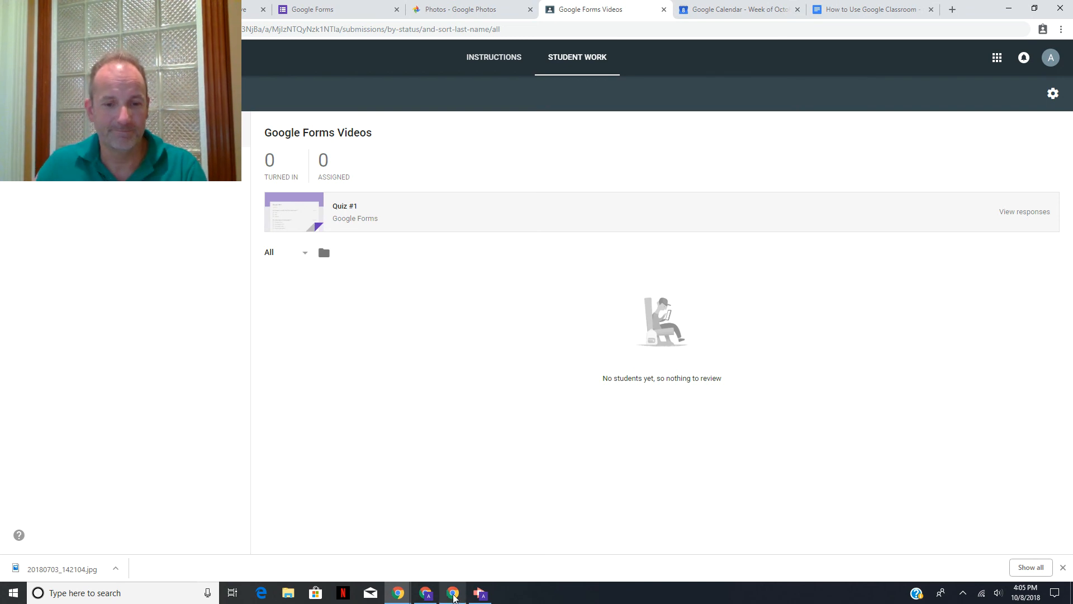
{"action": "left_click", "coordinate": [452, 596]}
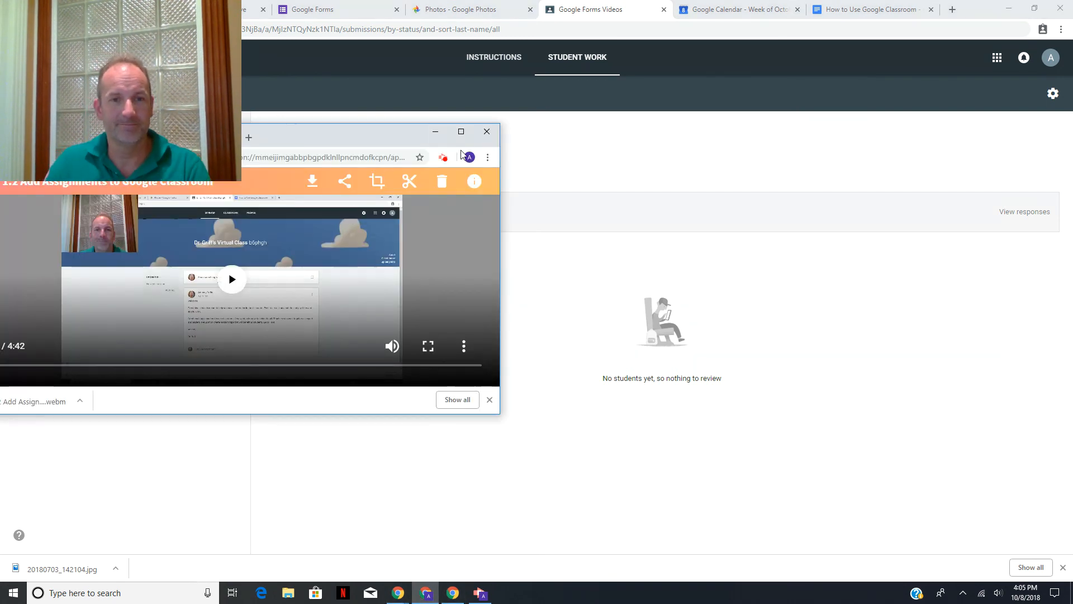